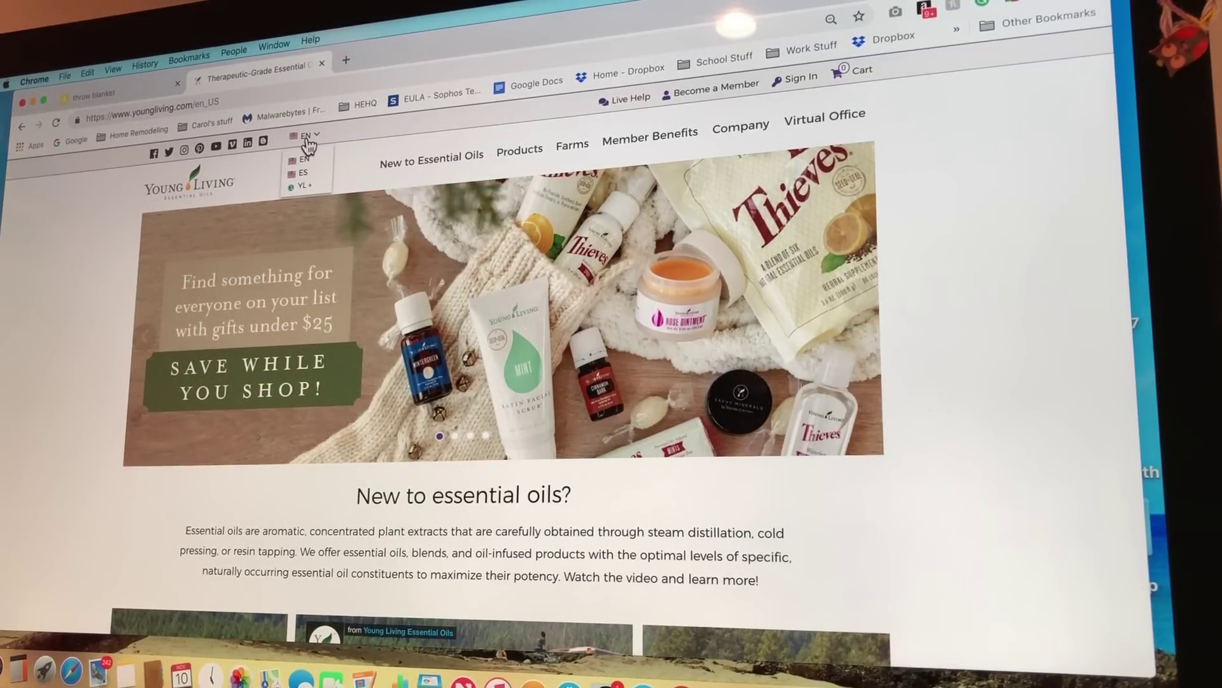
Choose United States (English) from the country and language selector.
{"action": "left_click", "coordinate": [302, 187]}
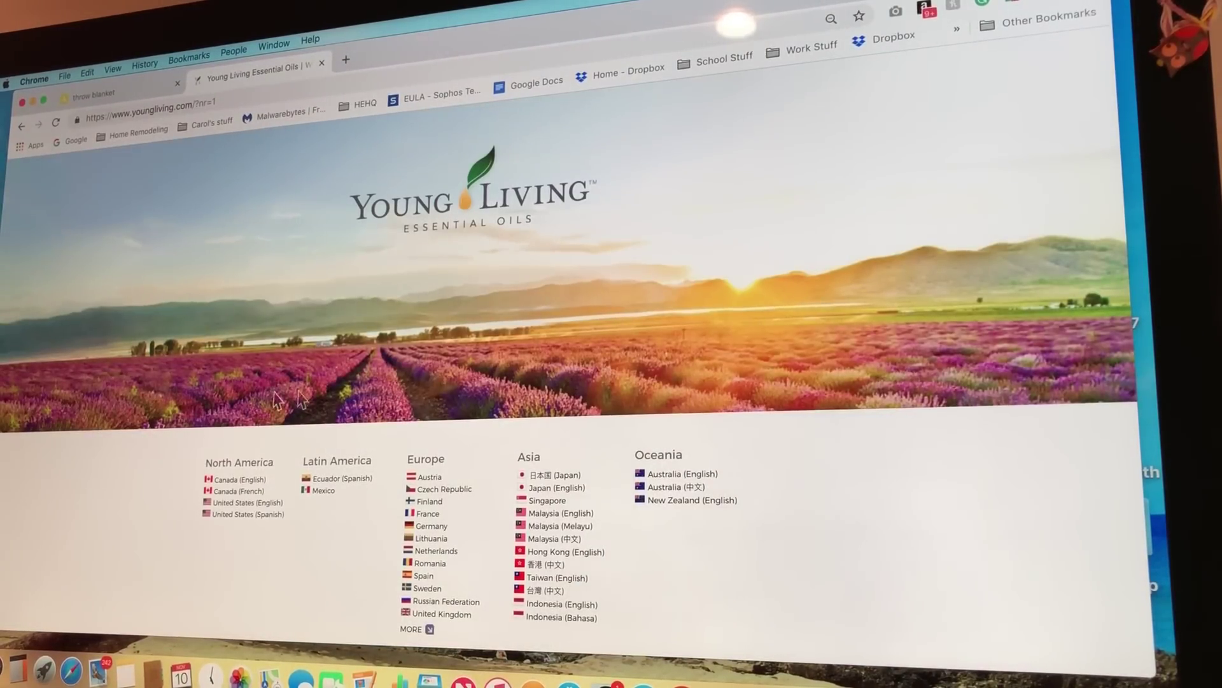
{"action": "scroll", "coordinate": [748, 468], "scroll_direction": "down", "scroll_amount": 2}
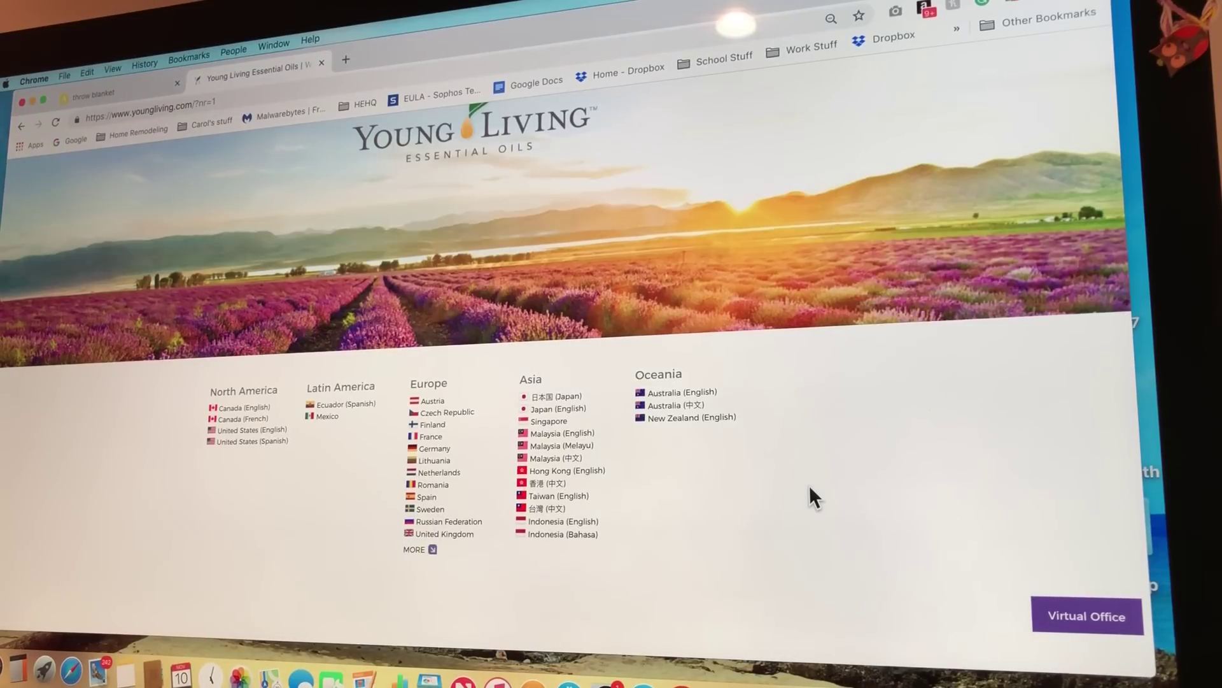
{"action": "scroll", "coordinate": [809, 497], "scroll_direction": "up", "scroll_amount": 1}
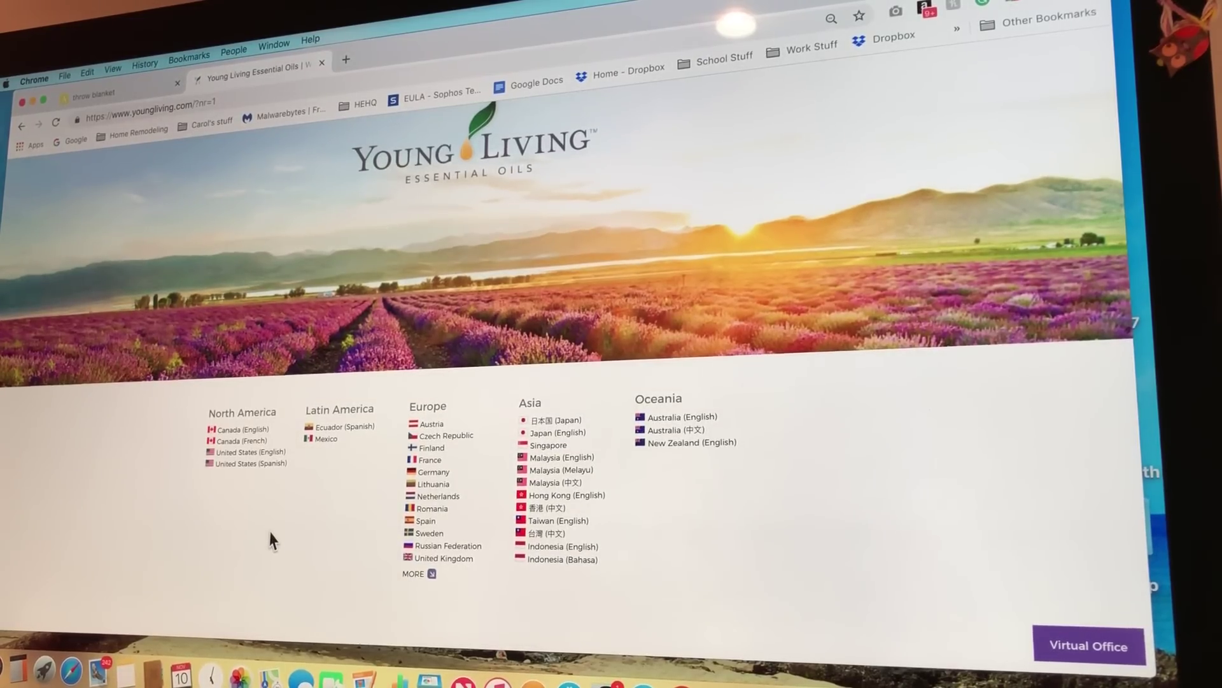
{"action": "scroll", "coordinate": [274, 540], "scroll_direction": "up", "scroll_amount": 2}
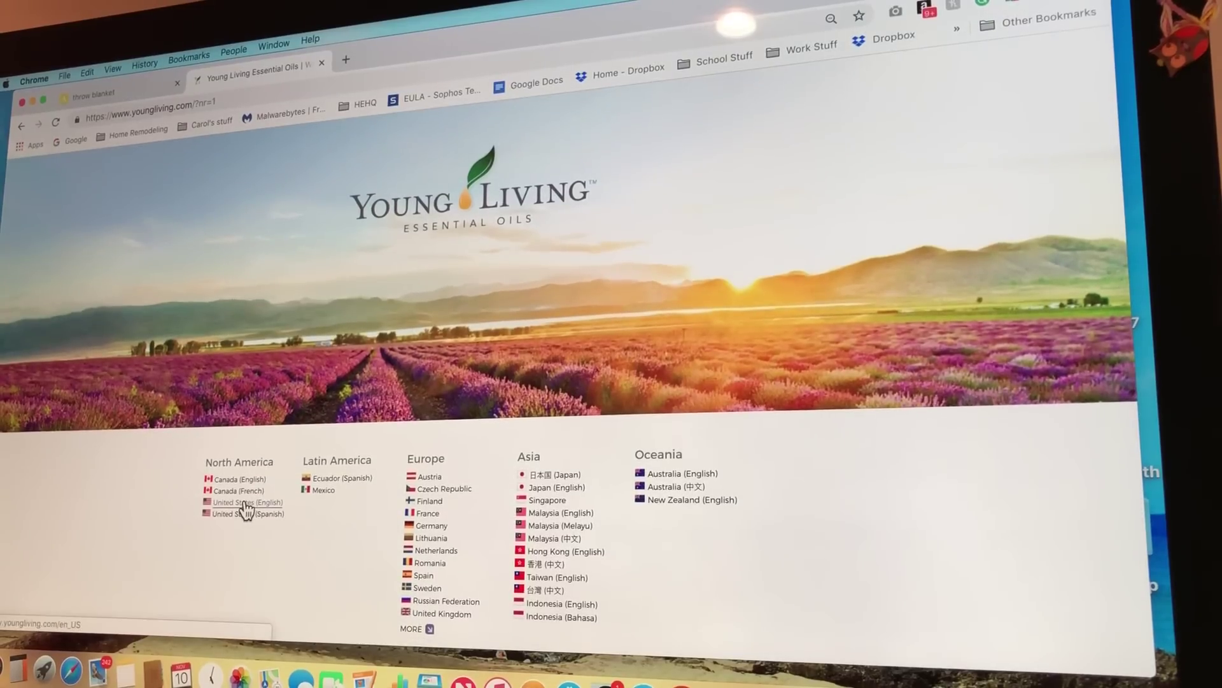
{"action": "left_click", "coordinate": [246, 504]}
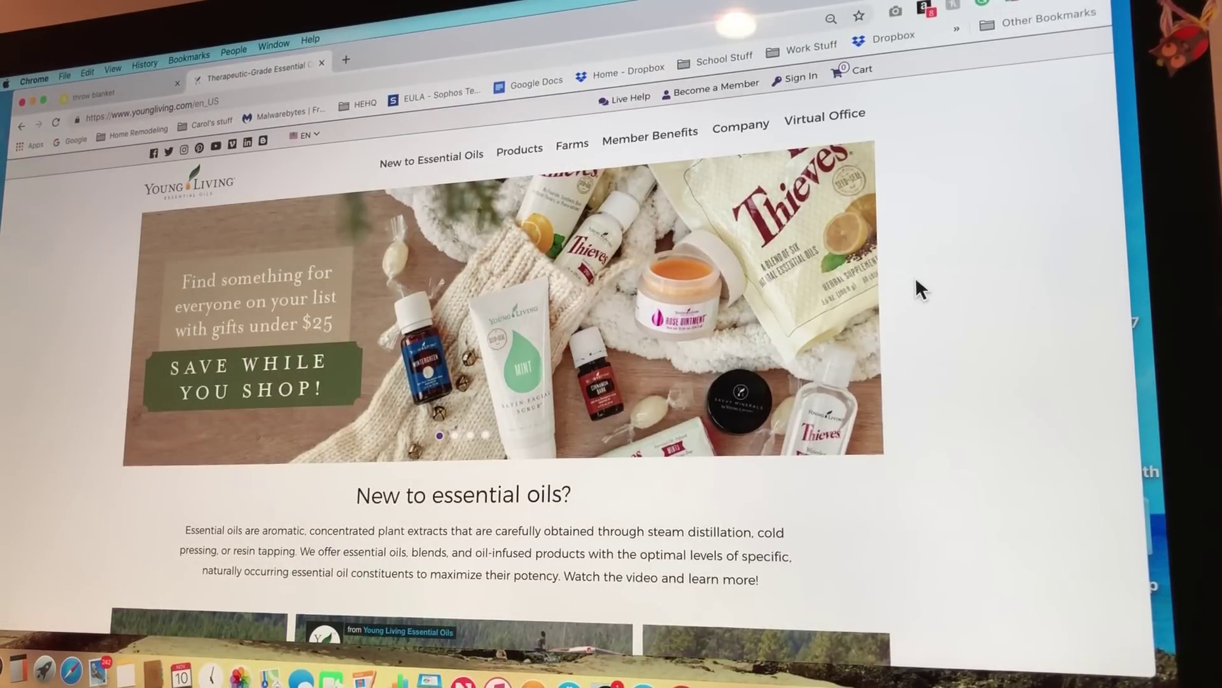
Start member signup, choosing 'I was referred by a member', and begin entering the Sponsor ID.
{"action": "left_click", "coordinate": [704, 95]}
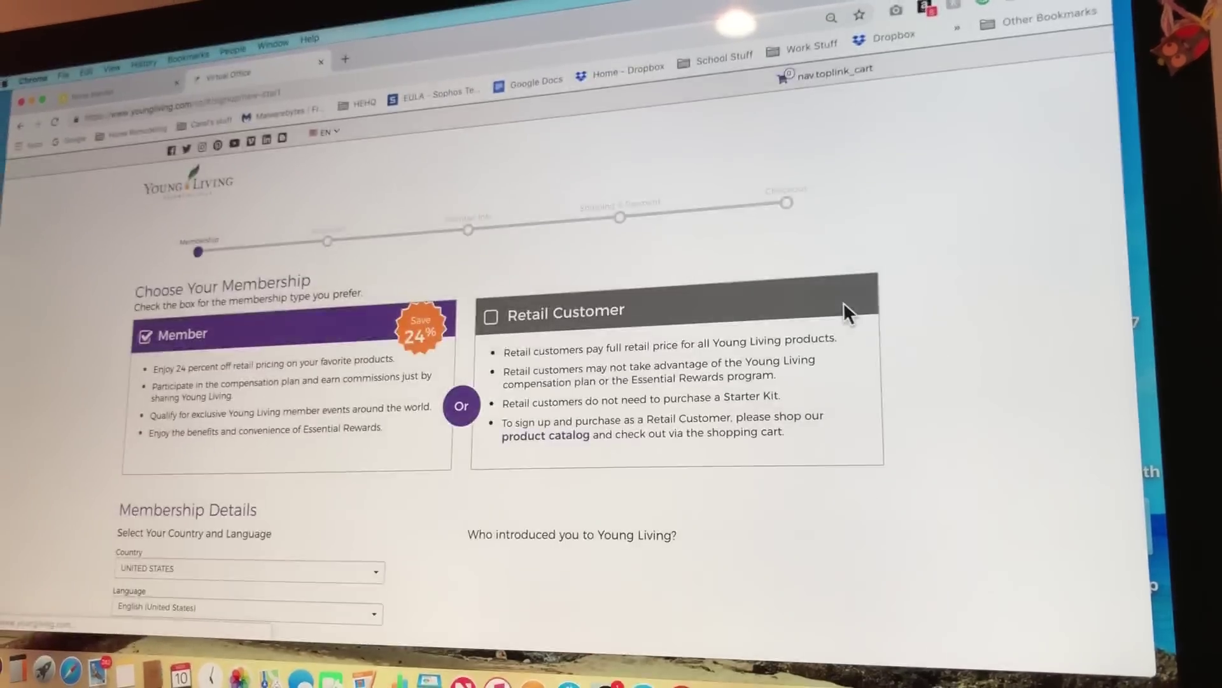
{"action": "scroll", "coordinate": [821, 474], "scroll_direction": "down", "scroll_amount": 2}
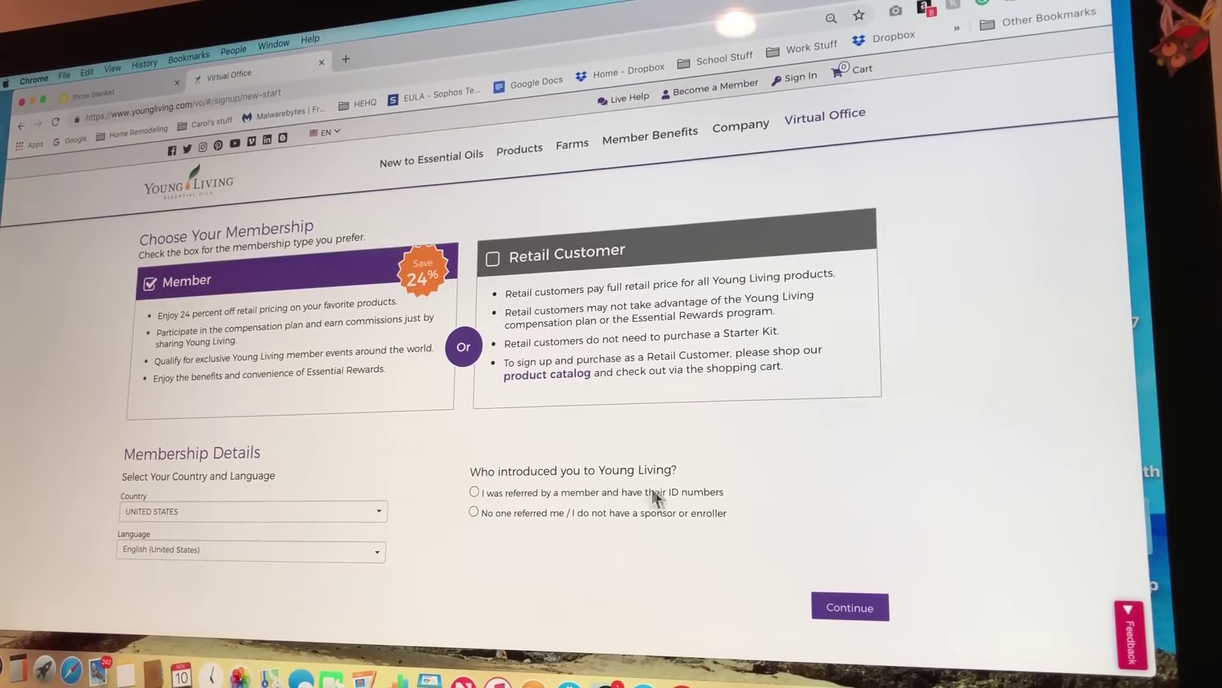
{"action": "left_click", "coordinate": [475, 491]}
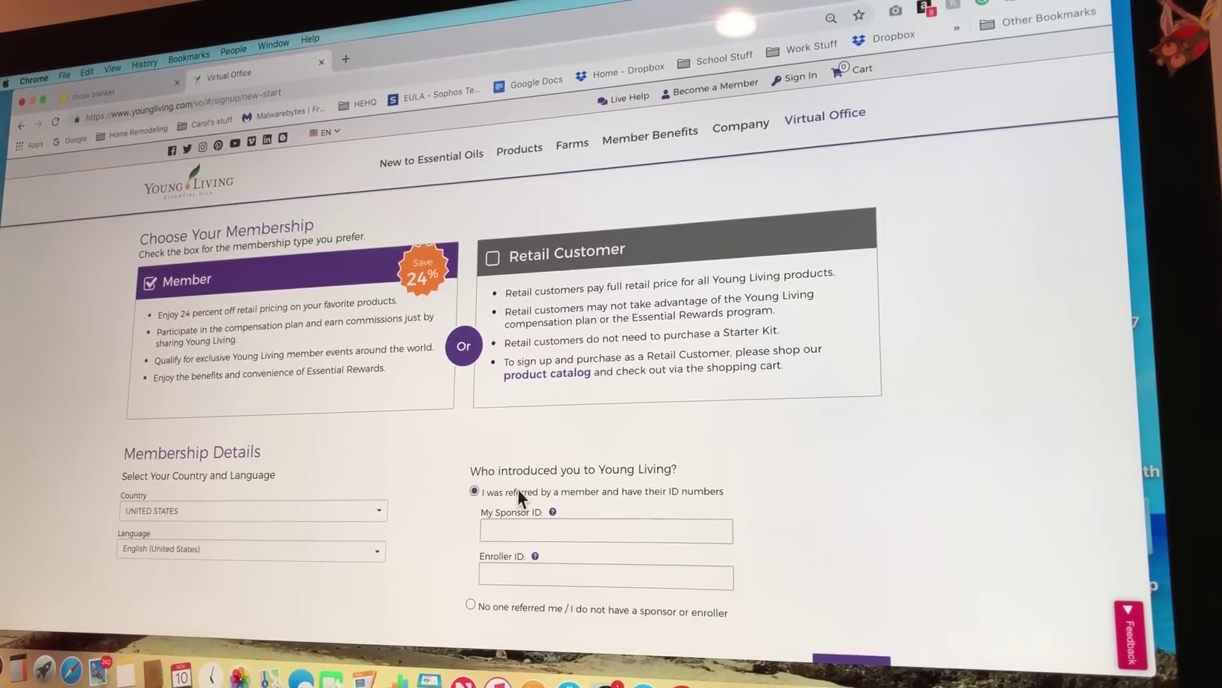
{"action": "scroll", "coordinate": [515, 496], "scroll_direction": "down", "scroll_amount": 3}
{"action": "left_click", "coordinate": [564, 394]}
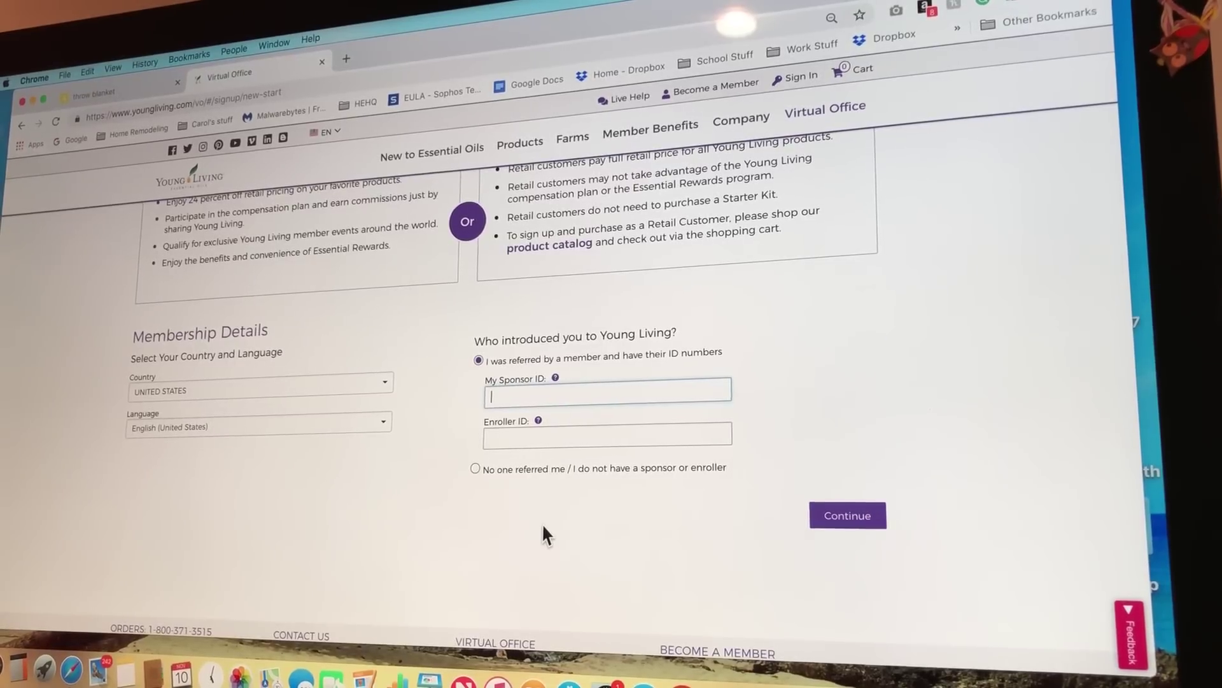
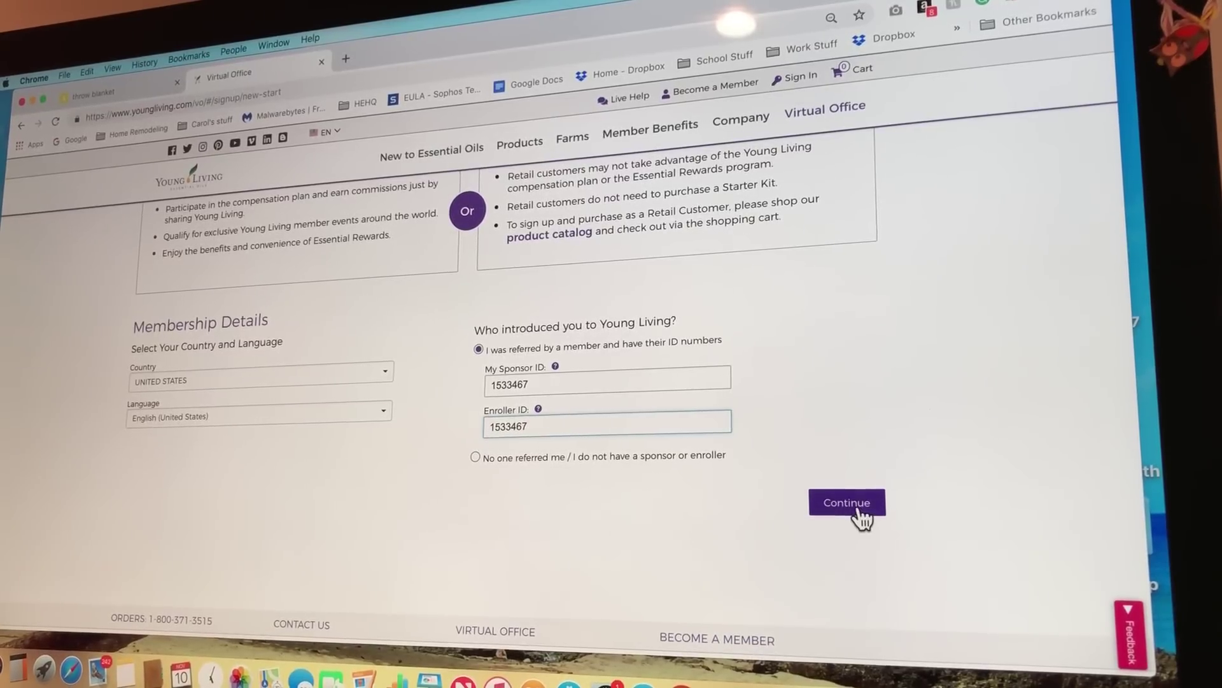
Submit the referral details to reach the starter kit selection page.
{"action": "left_click", "coordinate": [851, 505]}
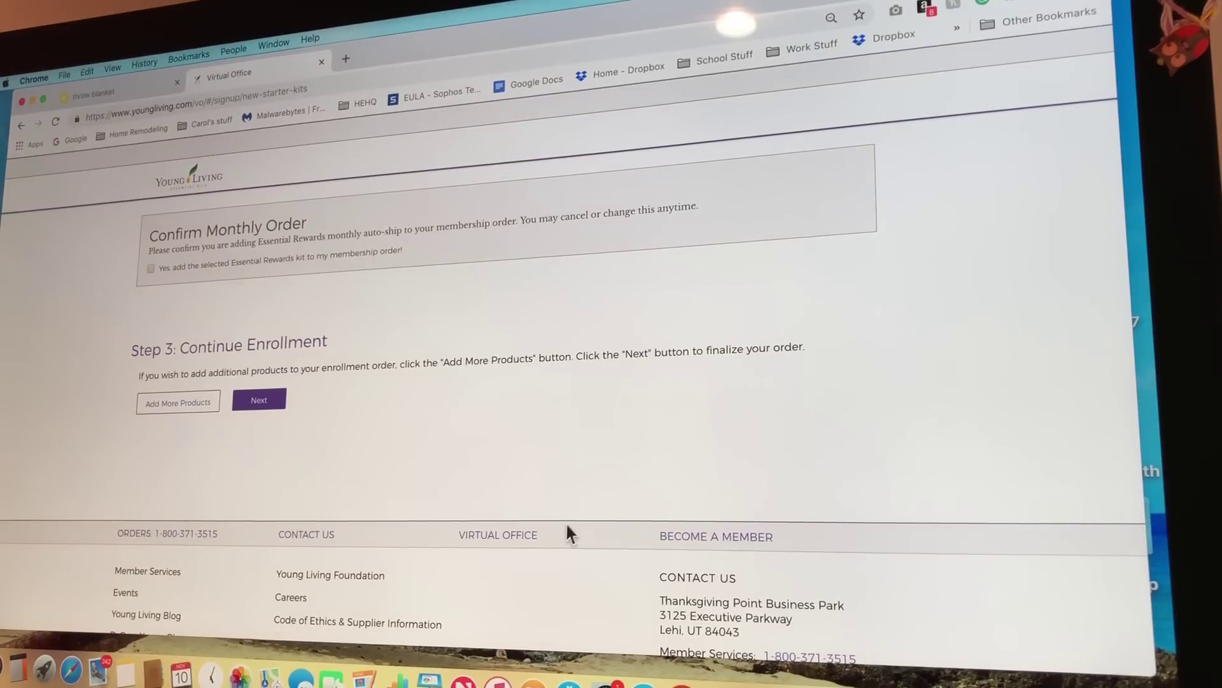
{"action": "scroll", "coordinate": [573, 420], "scroll_direction": "up", "scroll_amount": 10}
{"action": "scroll", "coordinate": [573, 420], "scroll_direction": "up", "scroll_amount": 3}
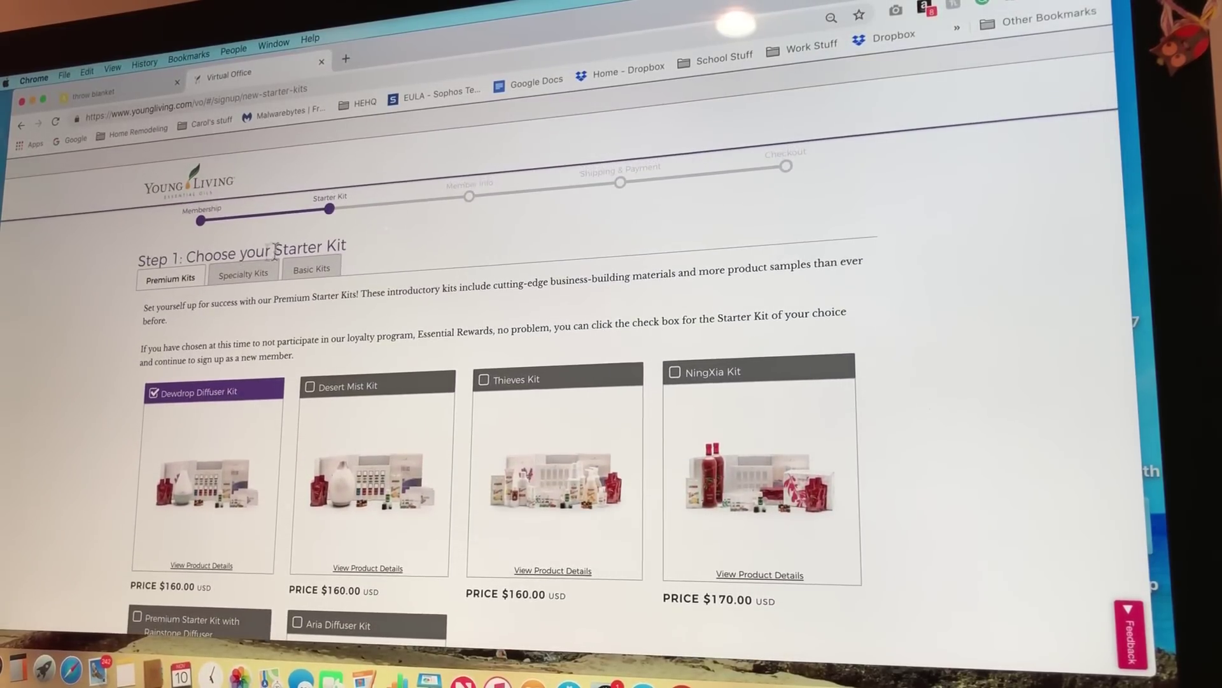
{"action": "scroll", "coordinate": [410, 352], "scroll_direction": "down", "scroll_amount": 1}
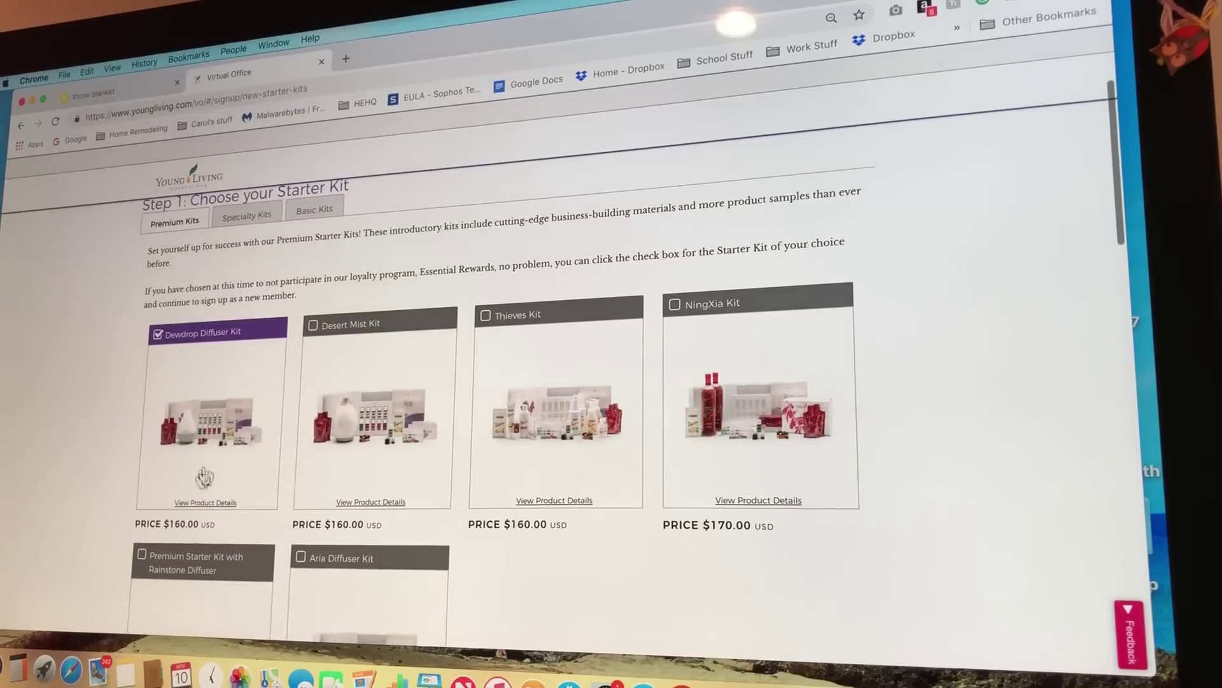
{"action": "scroll", "coordinate": [286, 421], "scroll_direction": "down", "scroll_amount": 2}
{"action": "scroll", "coordinate": [209, 398], "scroll_direction": "down", "scroll_amount": 1}
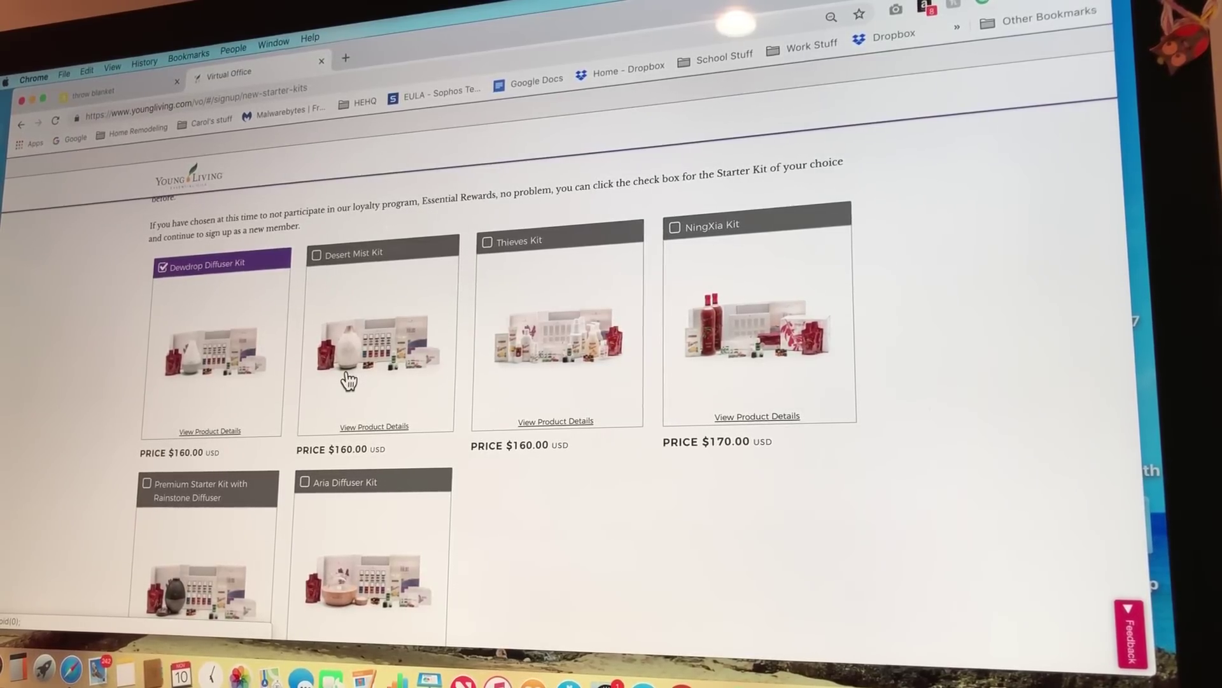
{"action": "scroll", "coordinate": [373, 382], "scroll_direction": "down", "scroll_amount": 2}
{"action": "scroll", "coordinate": [287, 448], "scroll_direction": "down", "scroll_amount": 2}
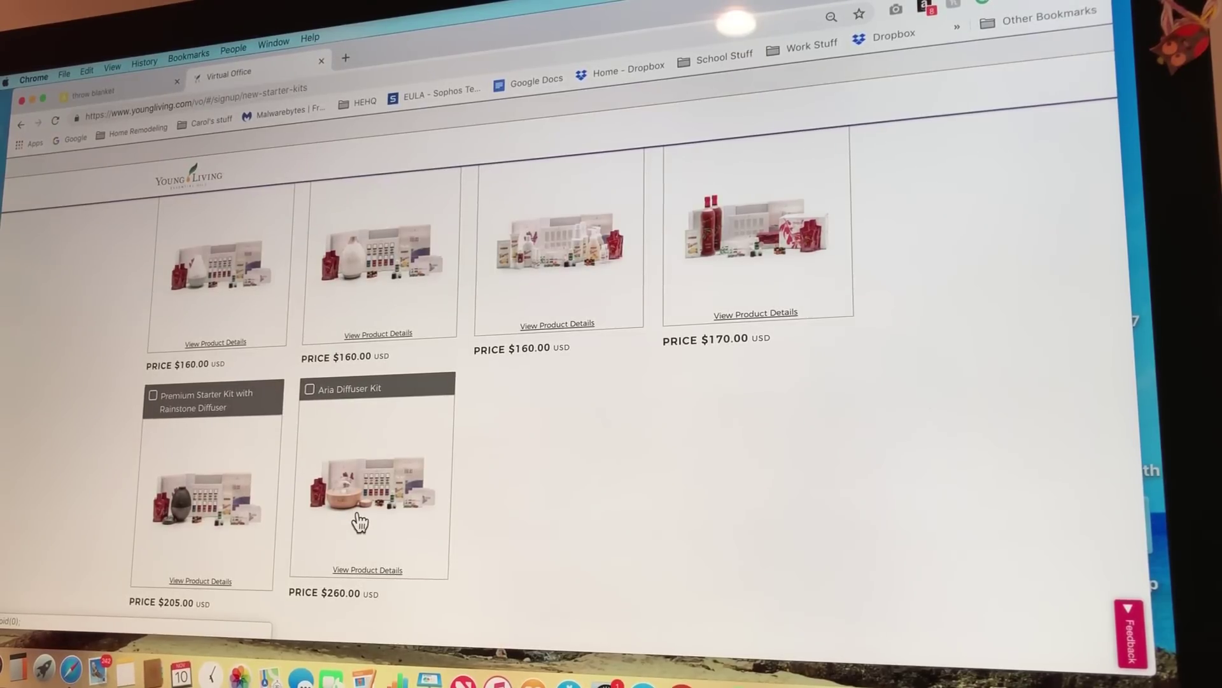
{"action": "scroll", "coordinate": [414, 413], "scroll_direction": "up", "scroll_amount": 2}
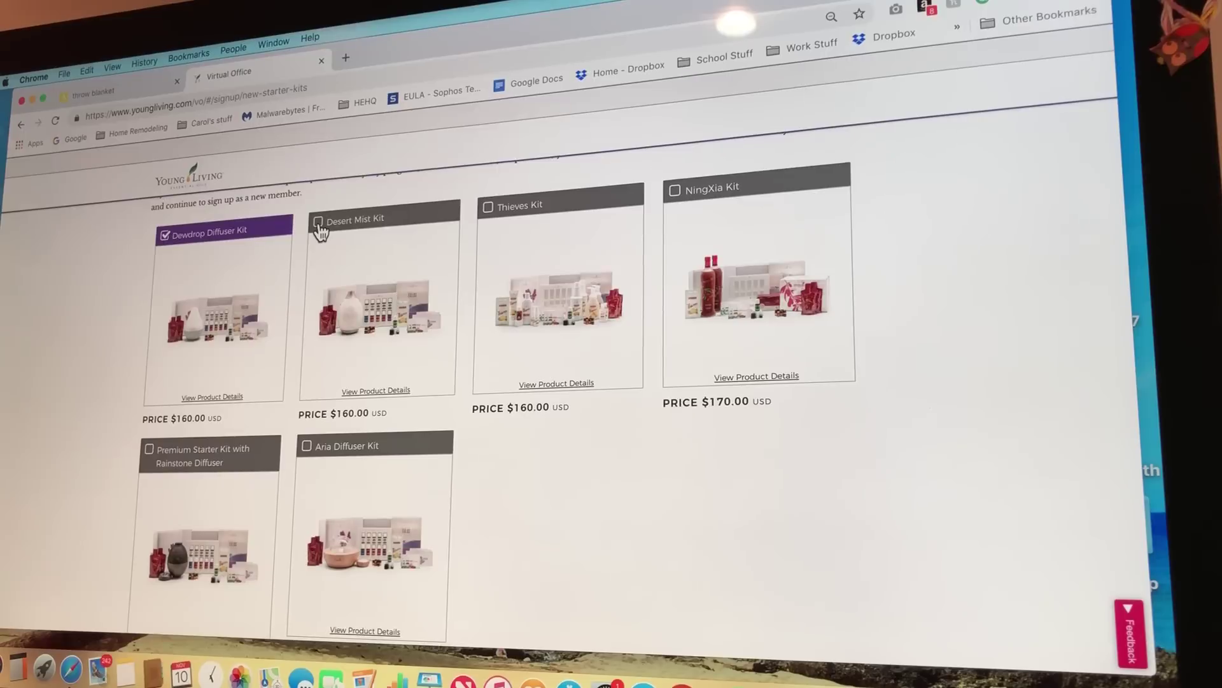
Pick the Desert Mist Kit and make it the first Essential Rewards order.
{"action": "left_click", "coordinate": [319, 225]}
{"action": "scroll", "coordinate": [586, 482], "scroll_direction": "down", "scroll_amount": 3}
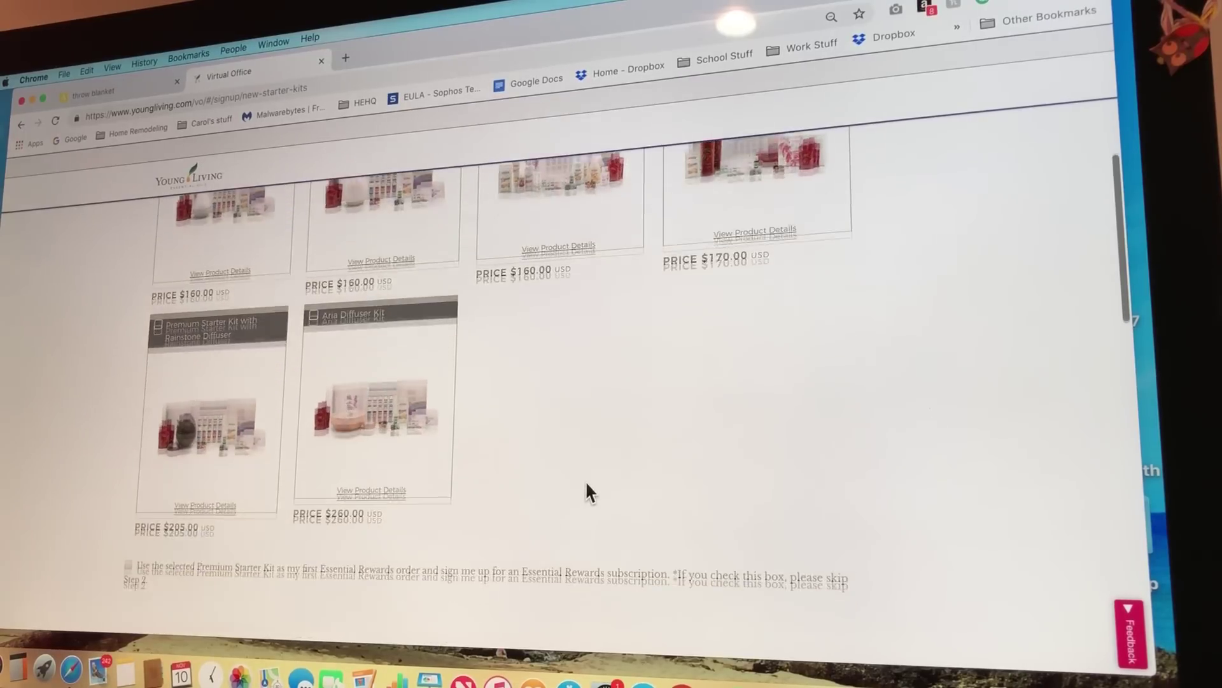
{"action": "scroll", "coordinate": [585, 482], "scroll_direction": "down", "scroll_amount": 2}
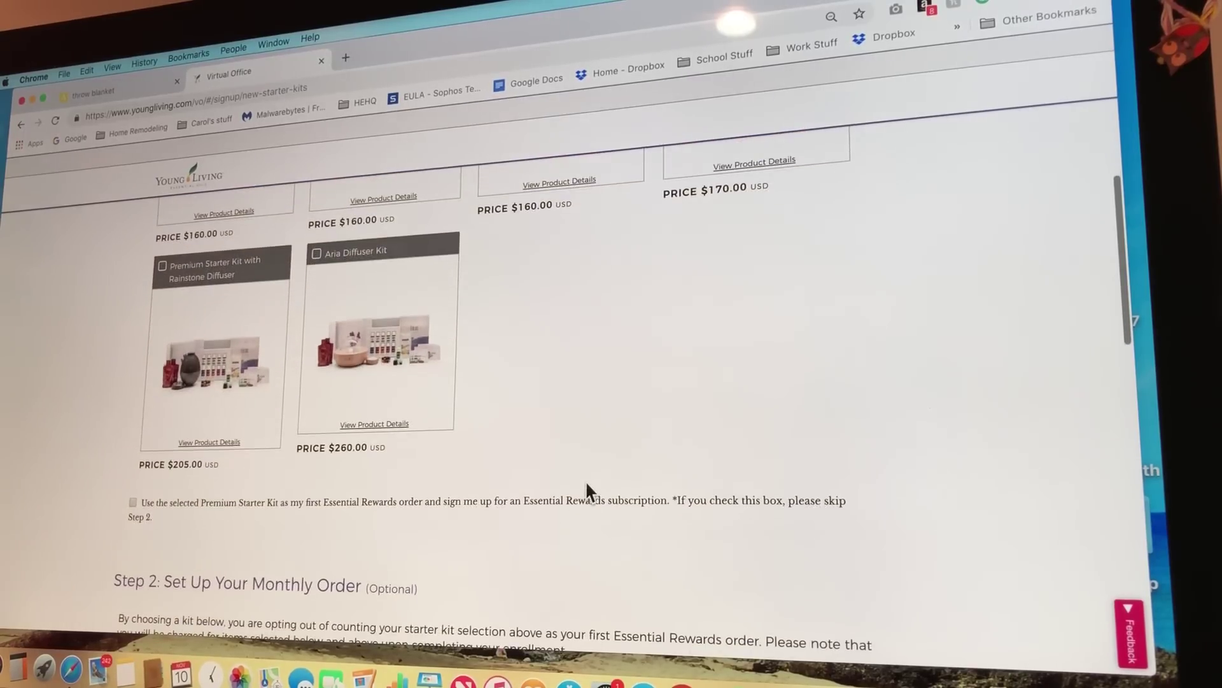
{"action": "left_click", "coordinate": [133, 503]}
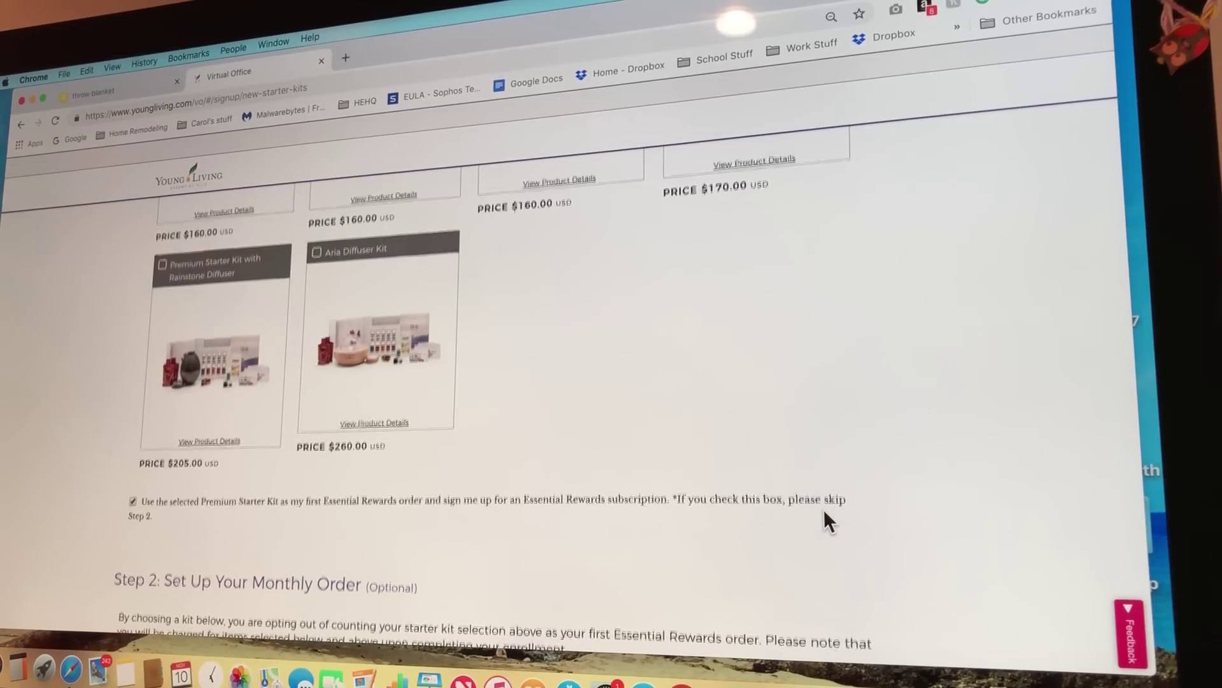
{"action": "scroll", "coordinate": [824, 511], "scroll_direction": "down", "scroll_amount": 5}
{"action": "scroll", "coordinate": [825, 515], "scroll_direction": "down", "scroll_amount": 2}
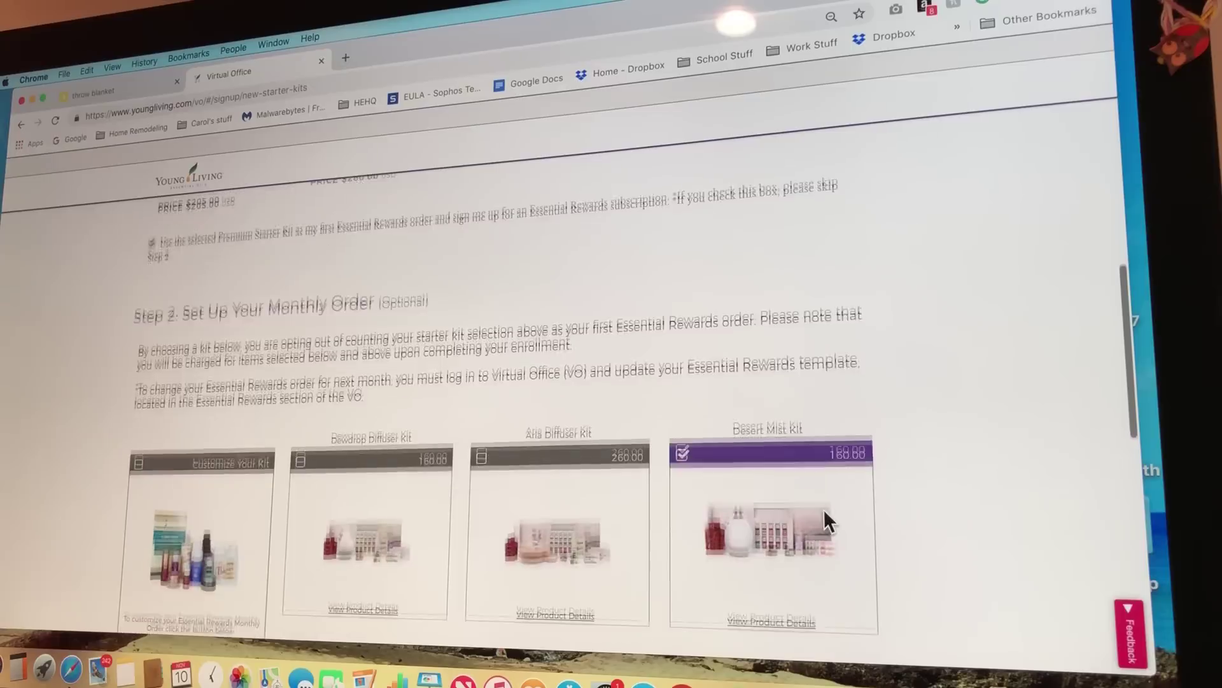
{"action": "scroll", "coordinate": [825, 516], "scroll_direction": "down", "scroll_amount": 4}
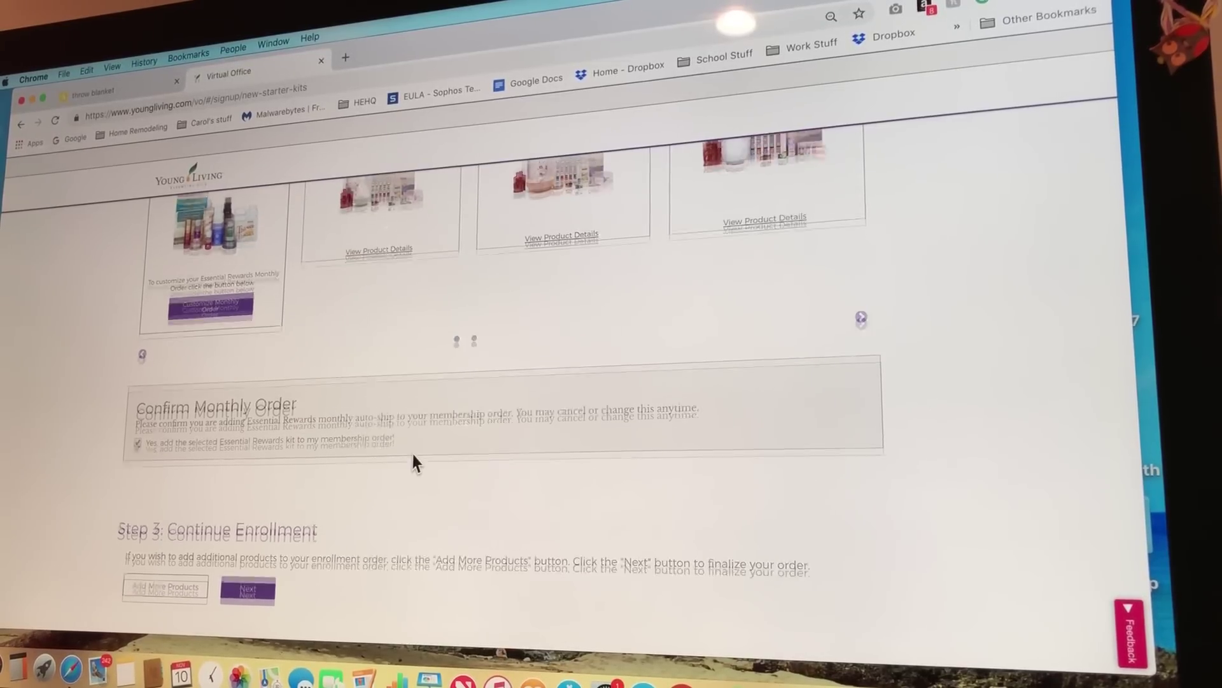
{"action": "scroll", "coordinate": [396, 441], "scroll_direction": "down", "scroll_amount": 3}
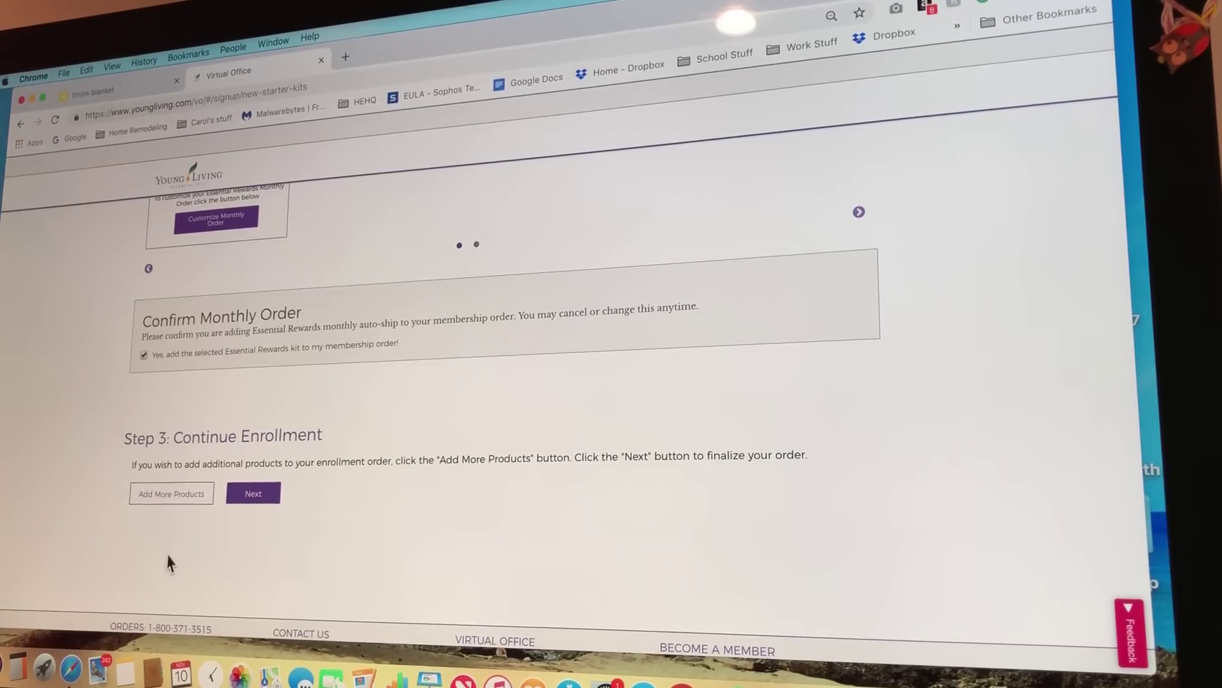
Search Quick Order for 'thieves household cleaner' and add the 14.4 fl oz bottle.
{"action": "left_click", "coordinate": [165, 499]}
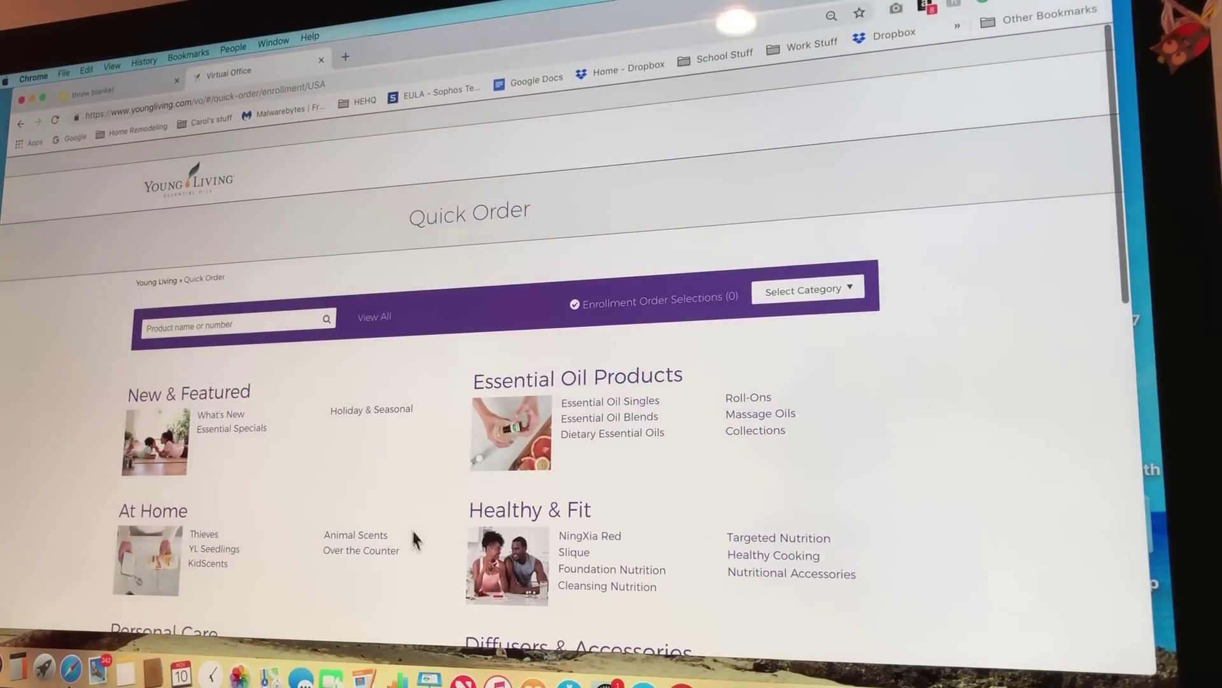
{"action": "type", "text": "t"}
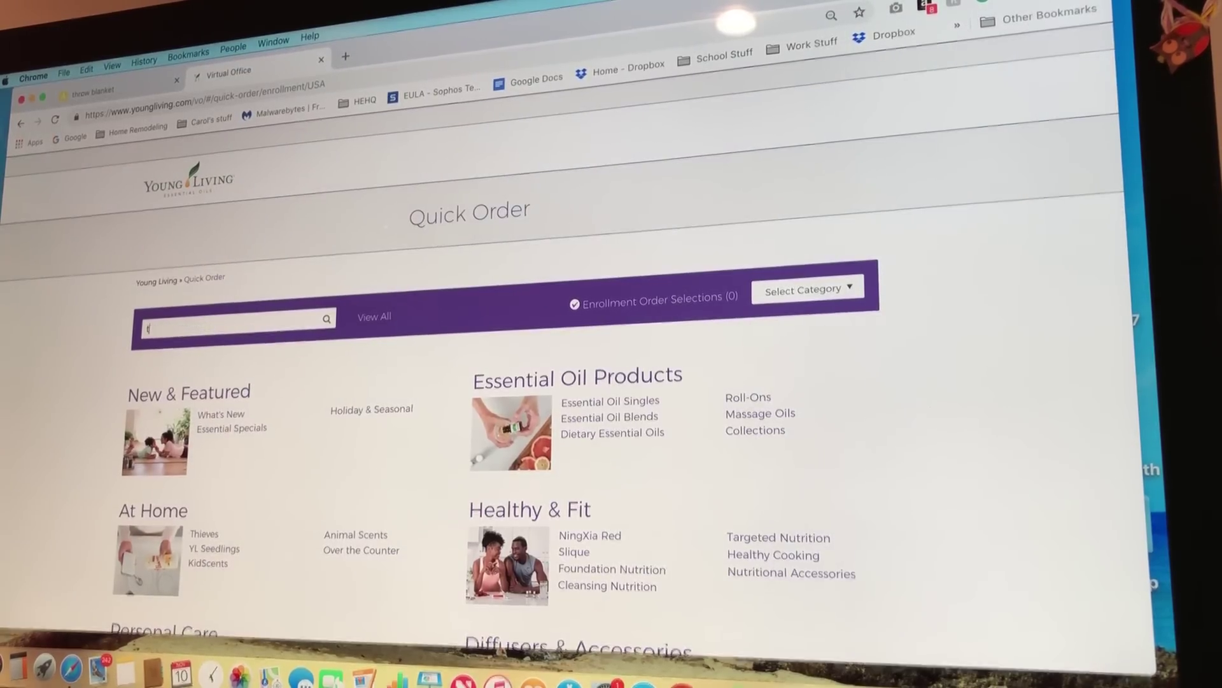
{"action": "type", "text": "hieves househo"}
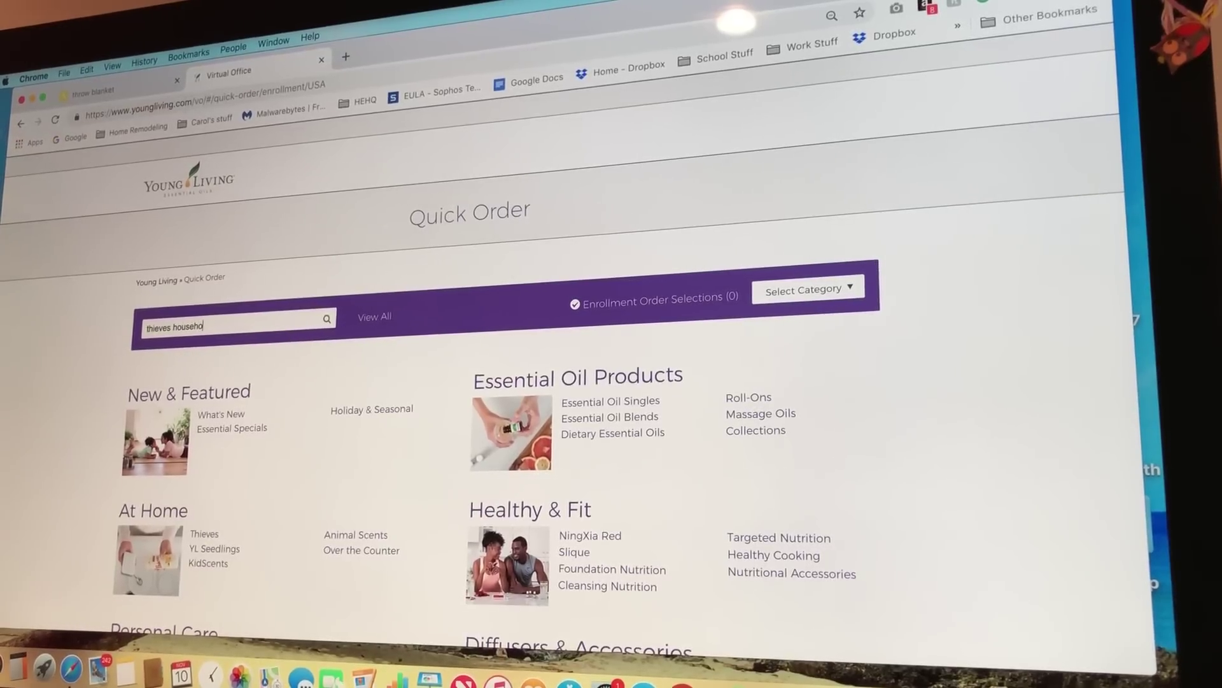
{"action": "type", "text": "ld cleaner"}
{"action": "key", "text": "Return"}
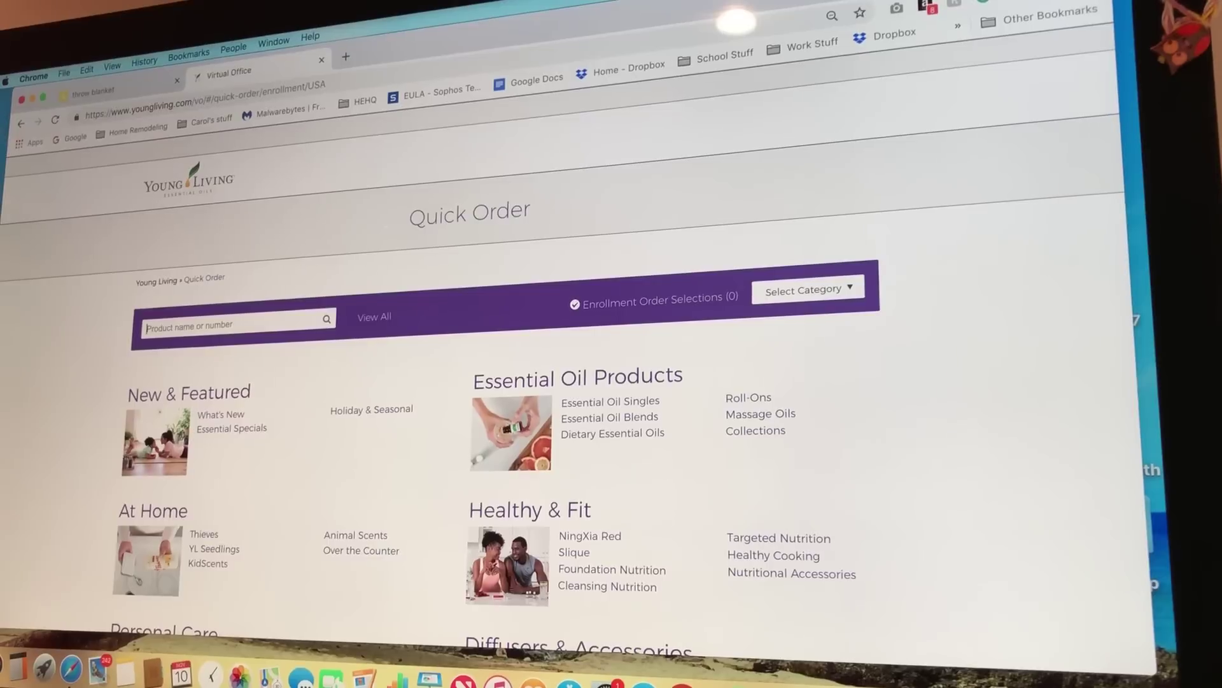
{"action": "scroll", "coordinate": [335, 503], "scroll_direction": "down", "scroll_amount": 2}
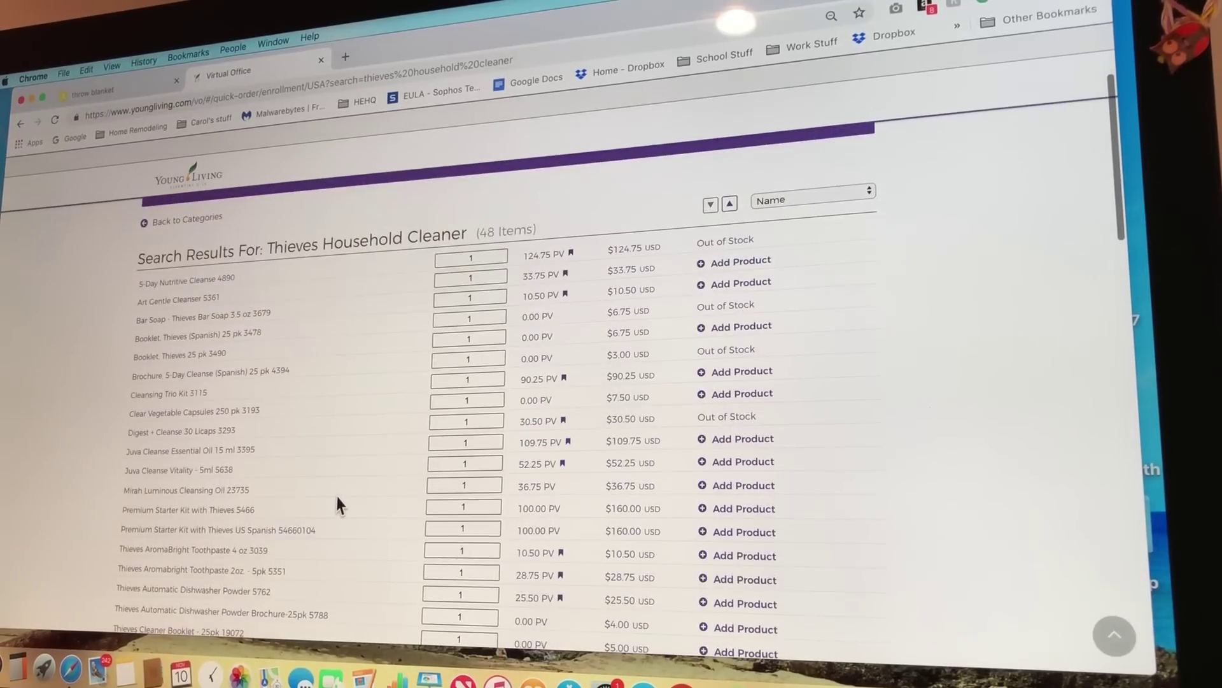
{"action": "scroll", "coordinate": [336, 502], "scroll_direction": "down", "scroll_amount": 2}
{"action": "scroll", "coordinate": [335, 503], "scroll_direction": "down", "scroll_amount": 2}
{"action": "scroll", "coordinate": [337, 504], "scroll_direction": "down", "scroll_amount": 1}
{"action": "scroll", "coordinate": [337, 504], "scroll_direction": "down", "scroll_amount": 2}
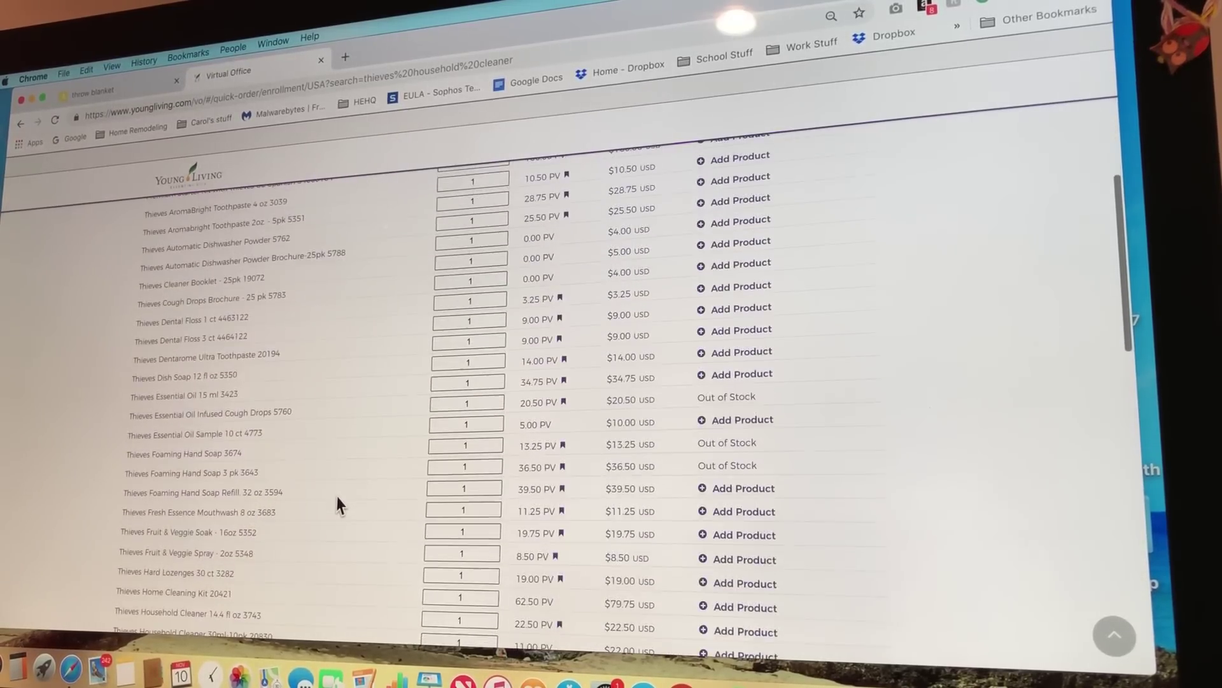
{"action": "scroll", "coordinate": [337, 504], "scroll_direction": "down", "scroll_amount": 1}
{"action": "scroll", "coordinate": [337, 504], "scroll_direction": "down", "scroll_amount": 1}
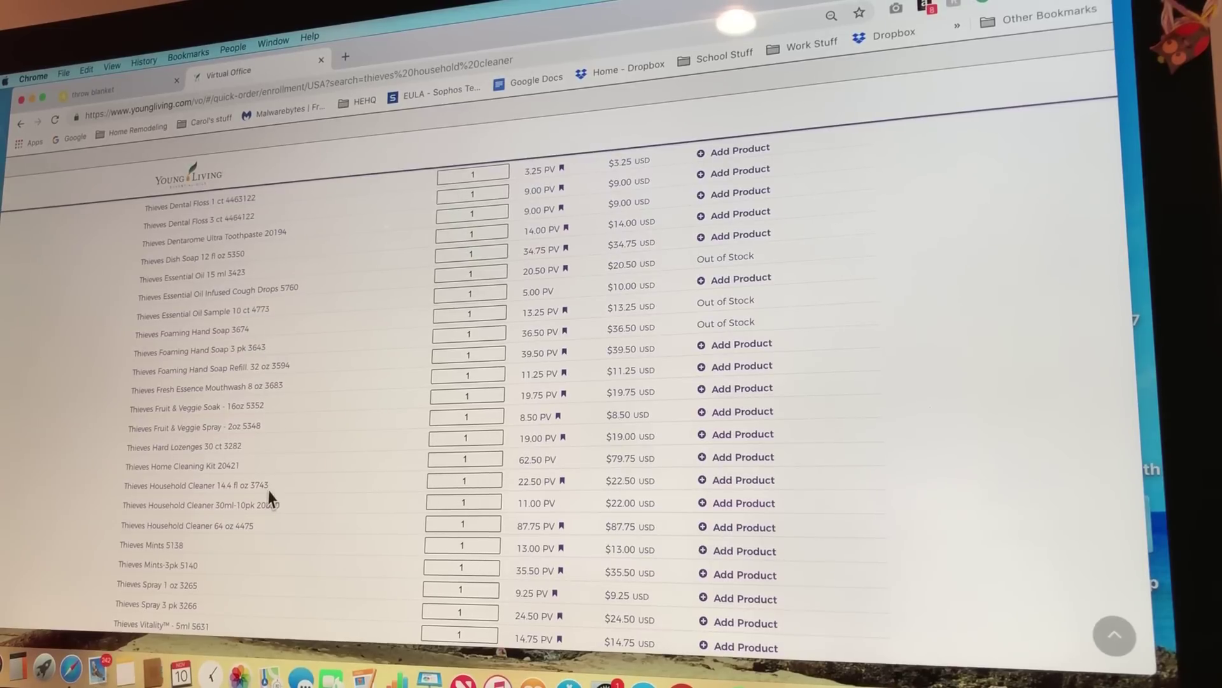
{"action": "left_click", "coordinate": [742, 480]}
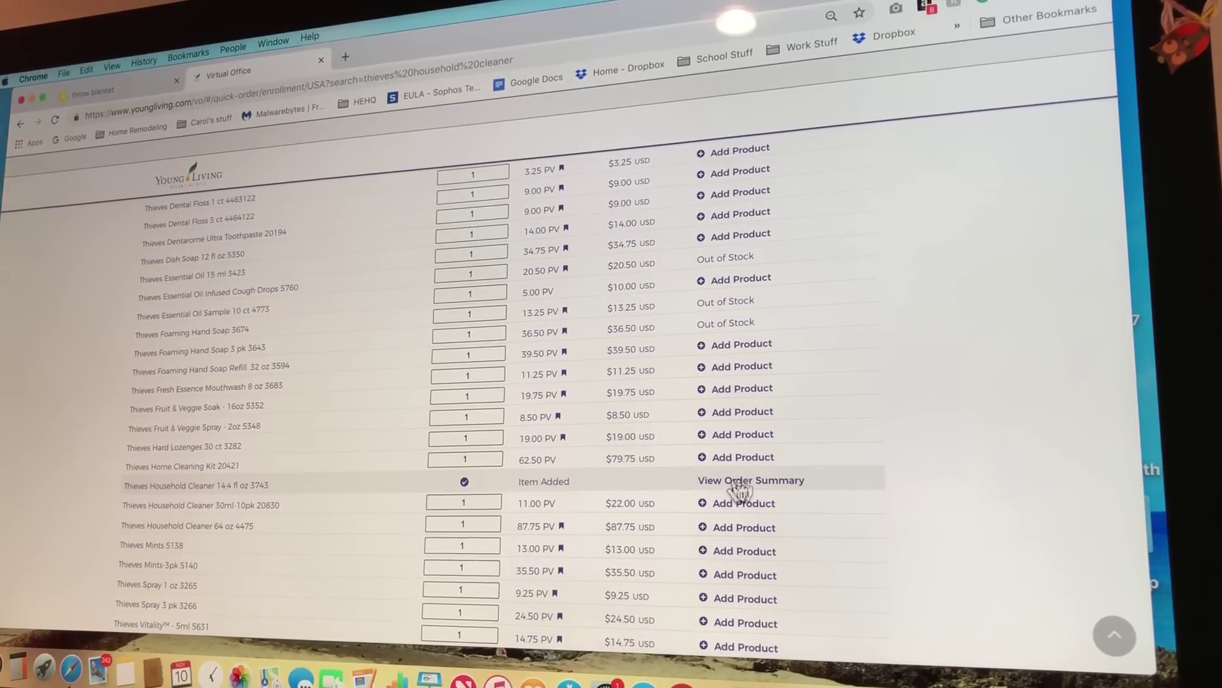
{"action": "scroll", "coordinate": [325, 482], "scroll_direction": "up", "scroll_amount": 3}
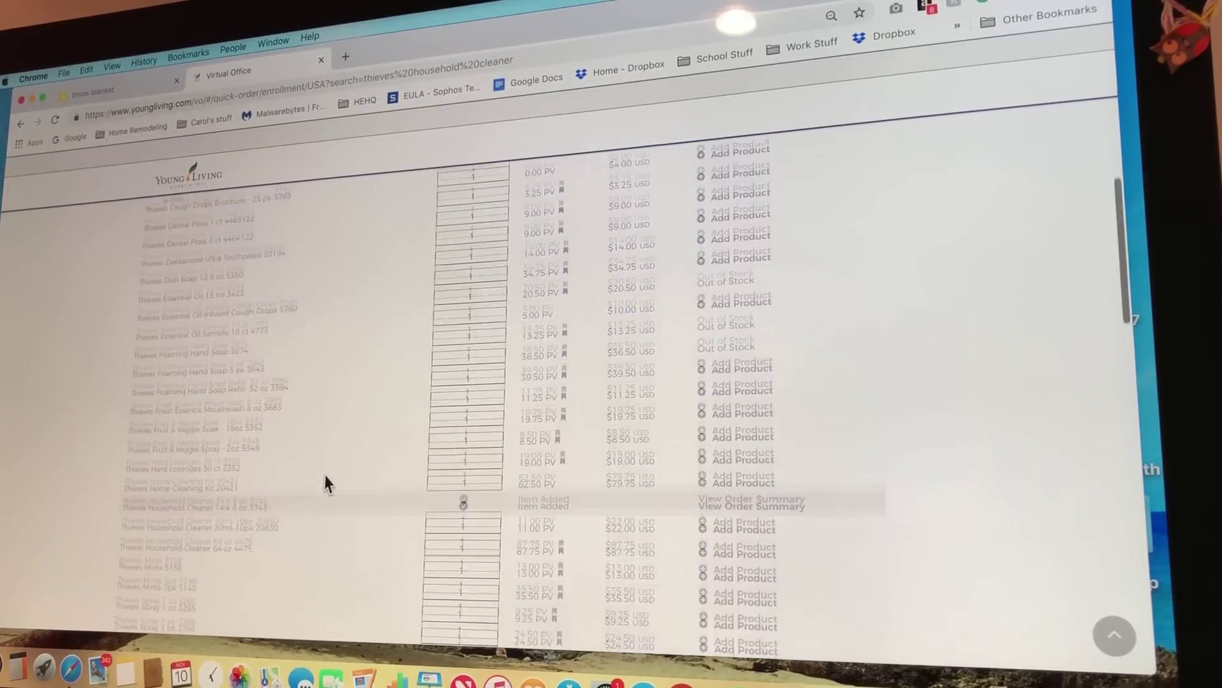
{"action": "scroll", "coordinate": [324, 482], "scroll_direction": "up", "scroll_amount": 3}
{"action": "scroll", "coordinate": [325, 483], "scroll_direction": "up", "scroll_amount": 5}
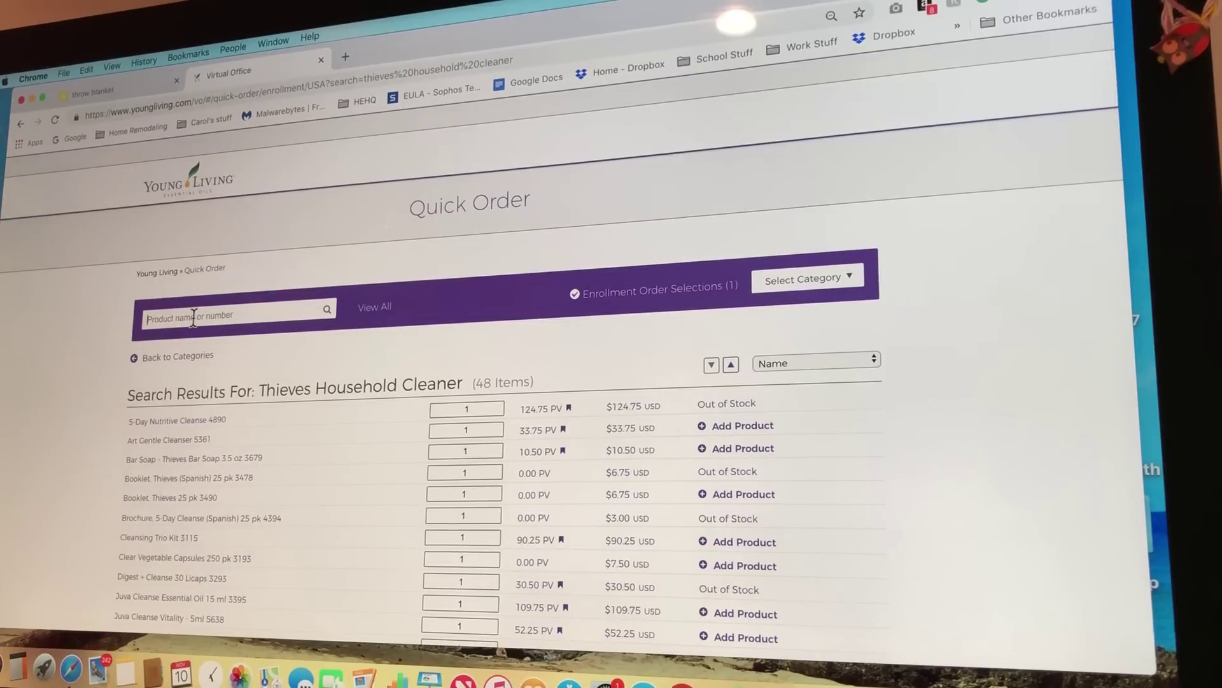
Search 'pain cream' and add the Cool Azul Pain Relief Cream 3.4 oz Tube.
{"action": "left_click", "coordinate": [193, 320]}
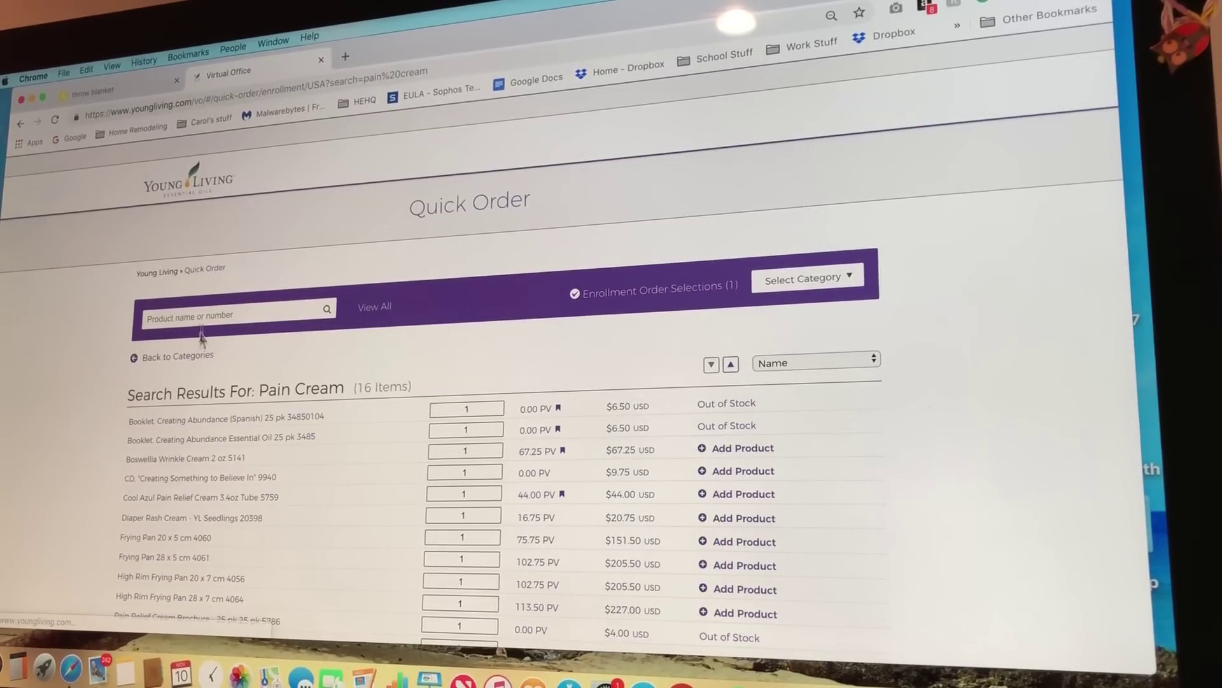
{"action": "scroll", "coordinate": [314, 469], "scroll_direction": "down", "scroll_amount": 1}
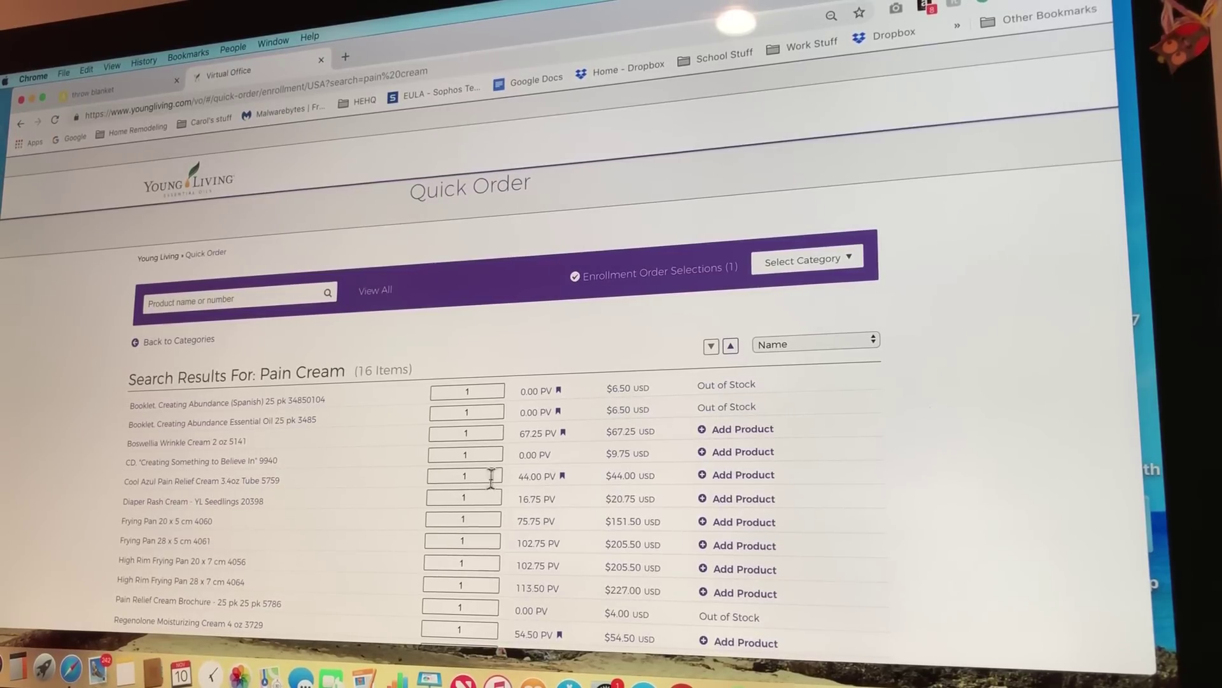
{"action": "left_click", "coordinate": [754, 477]}
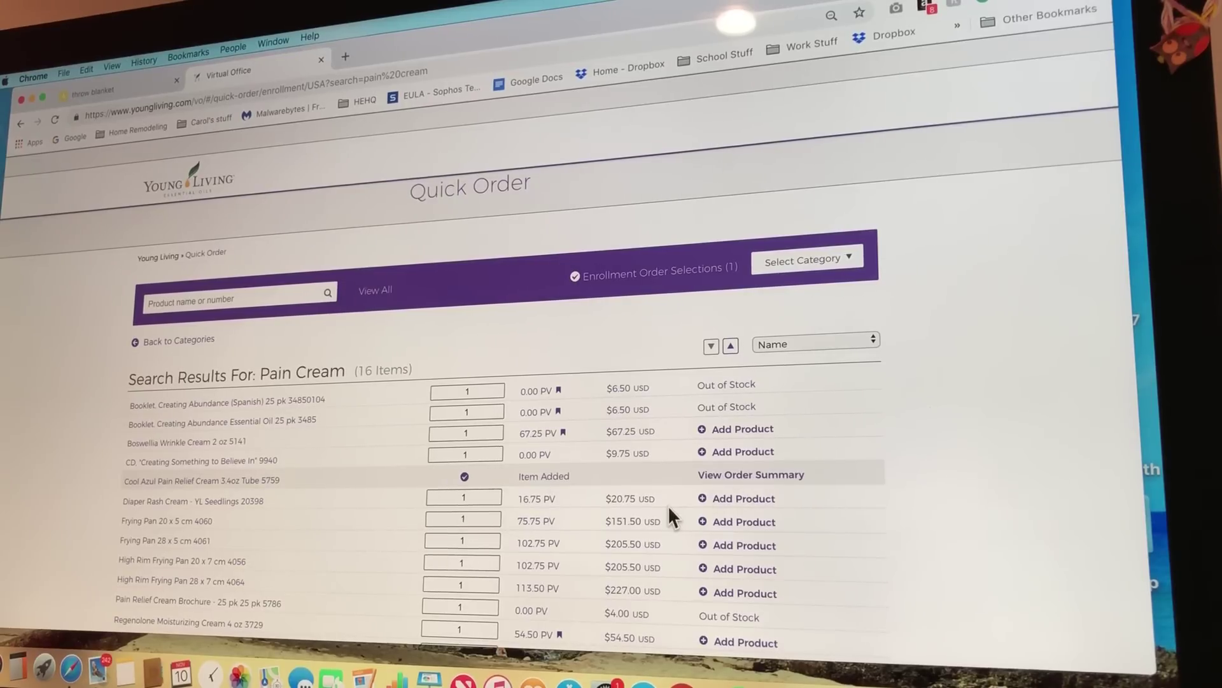
{"action": "scroll", "coordinate": [666, 516], "scroll_direction": "down", "scroll_amount": 1}
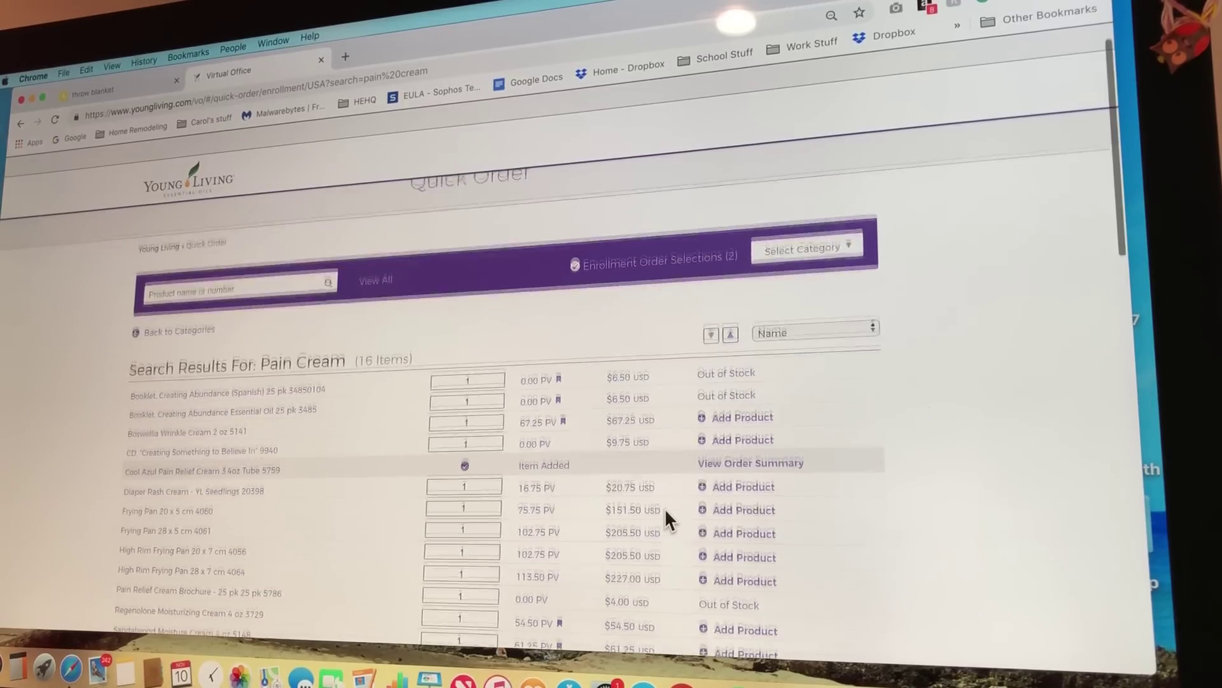
{"action": "scroll", "coordinate": [666, 516], "scroll_direction": "down", "scroll_amount": 1}
{"action": "scroll", "coordinate": [666, 516], "scroll_direction": "down", "scroll_amount": 2}
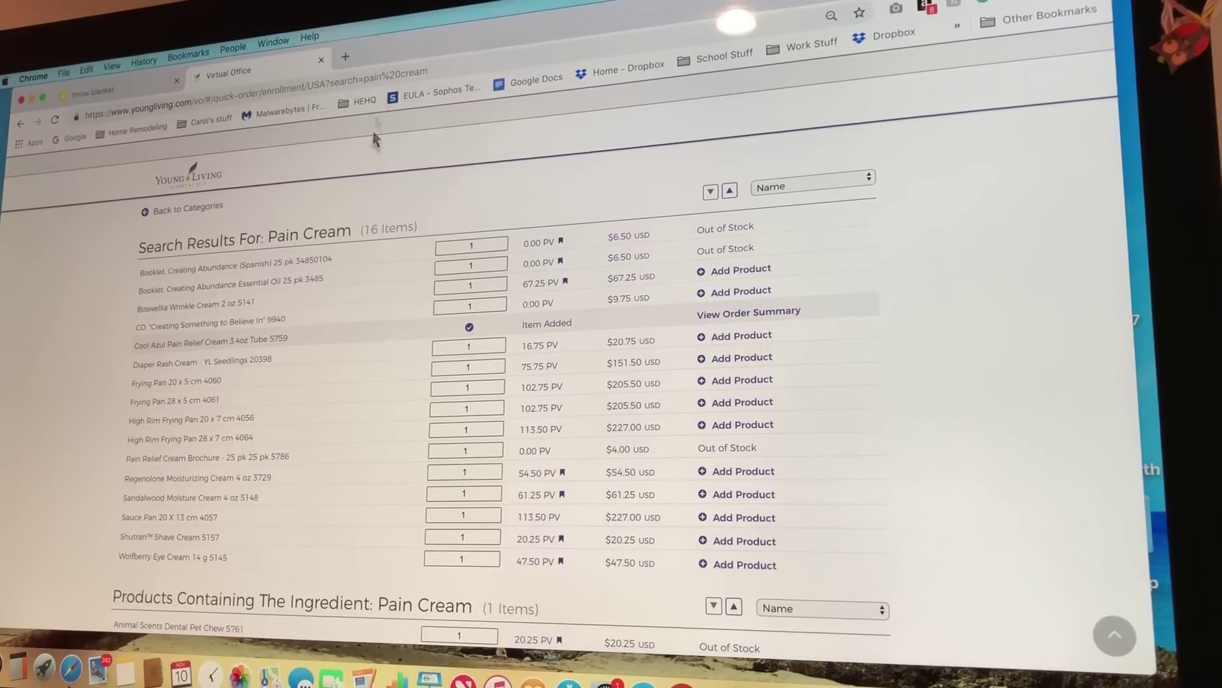
{"action": "left_click", "coordinate": [344, 63]}
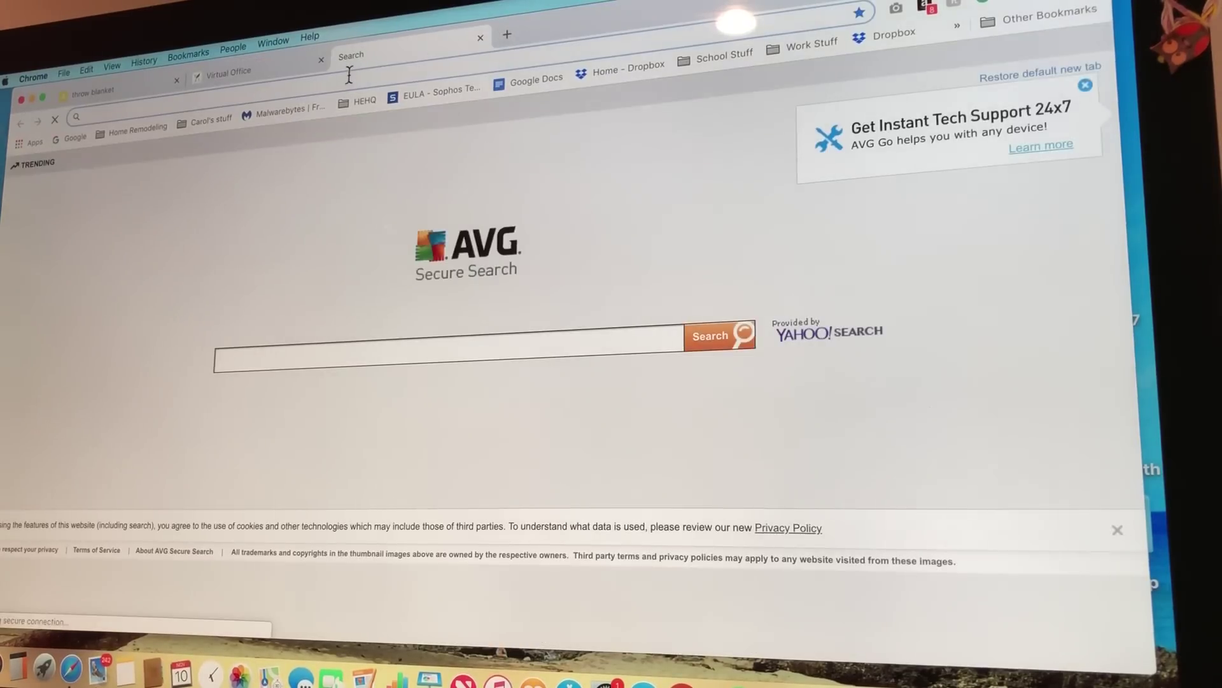
{"action": "type", "text": "hel"}
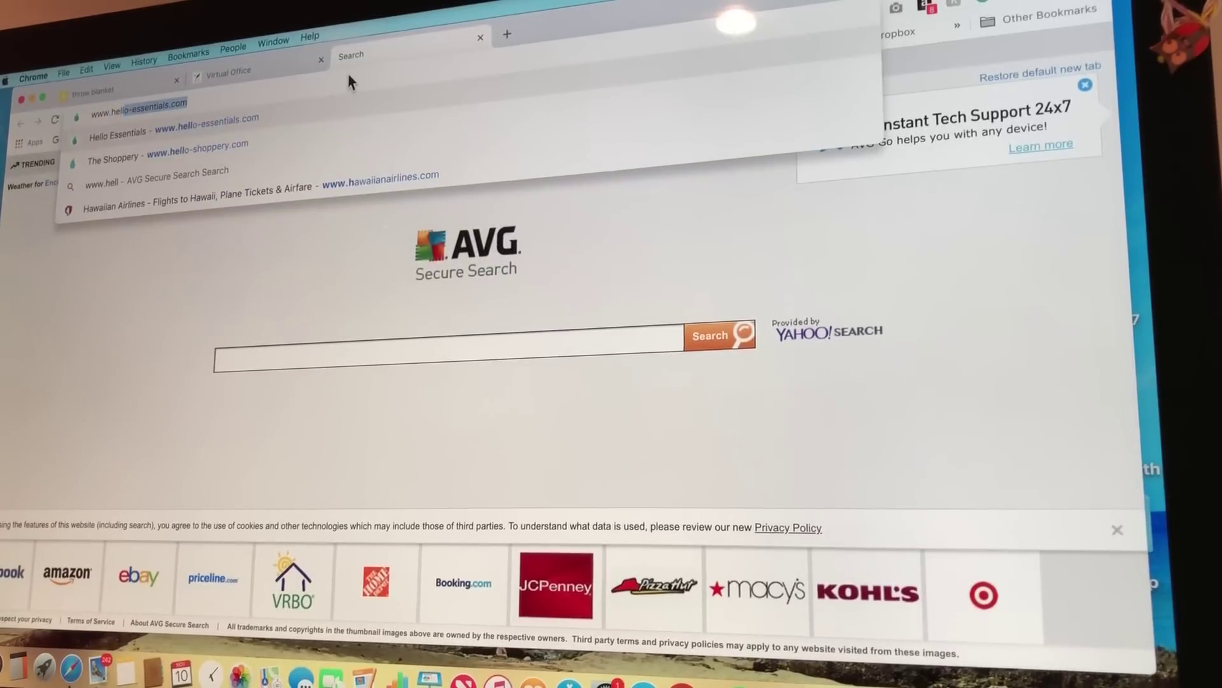
{"action": "type", "text": "lo"}
{"action": "key", "text": "Return"}
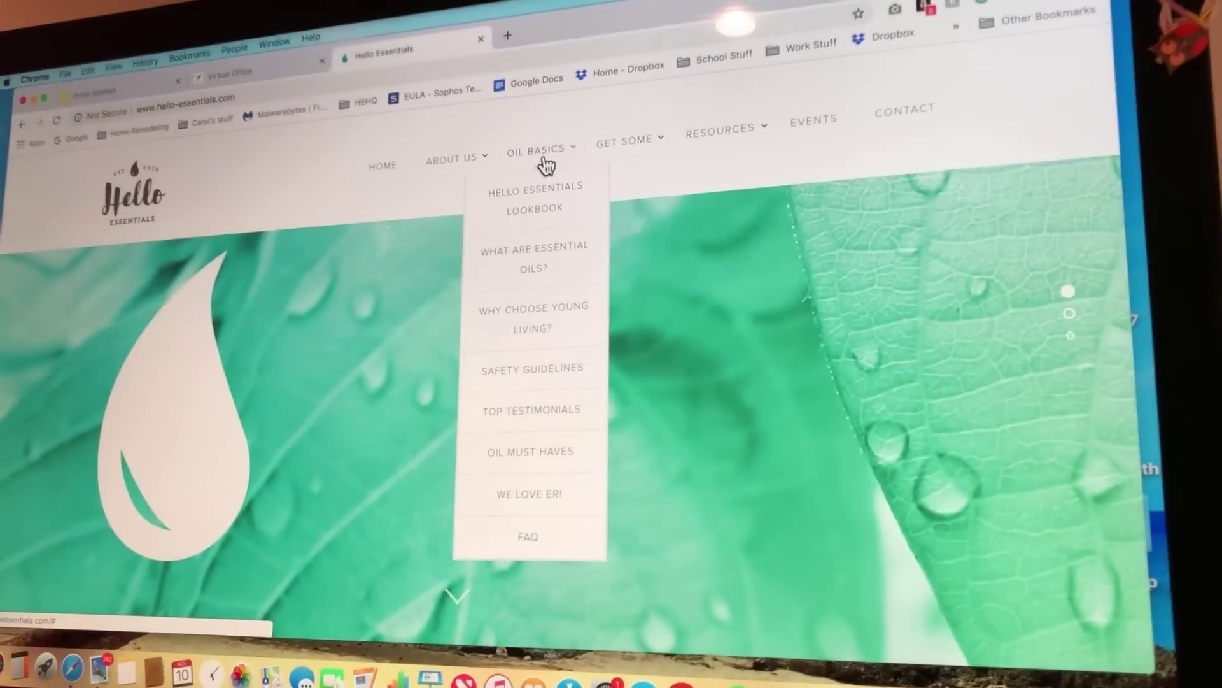
{"action": "mouse_move", "coordinate": [540, 149]}
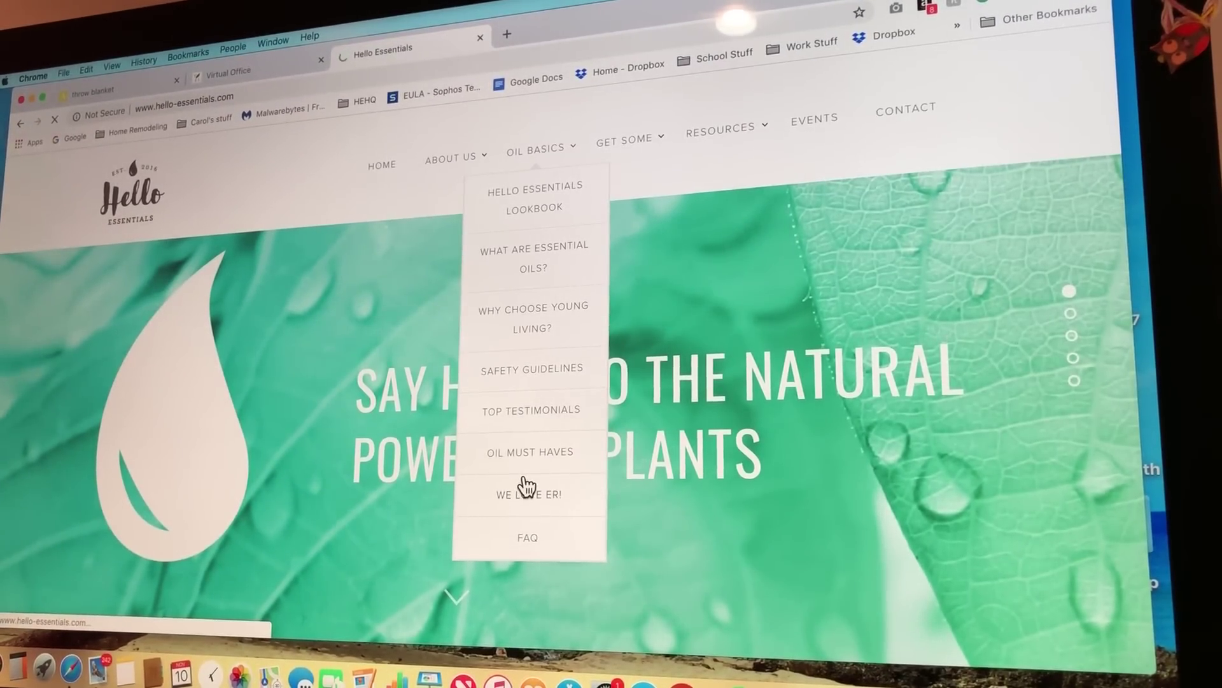
Go to Oil Basics > We Love ER! to read about Essential Rewards.
{"action": "left_click", "coordinate": [517, 488]}
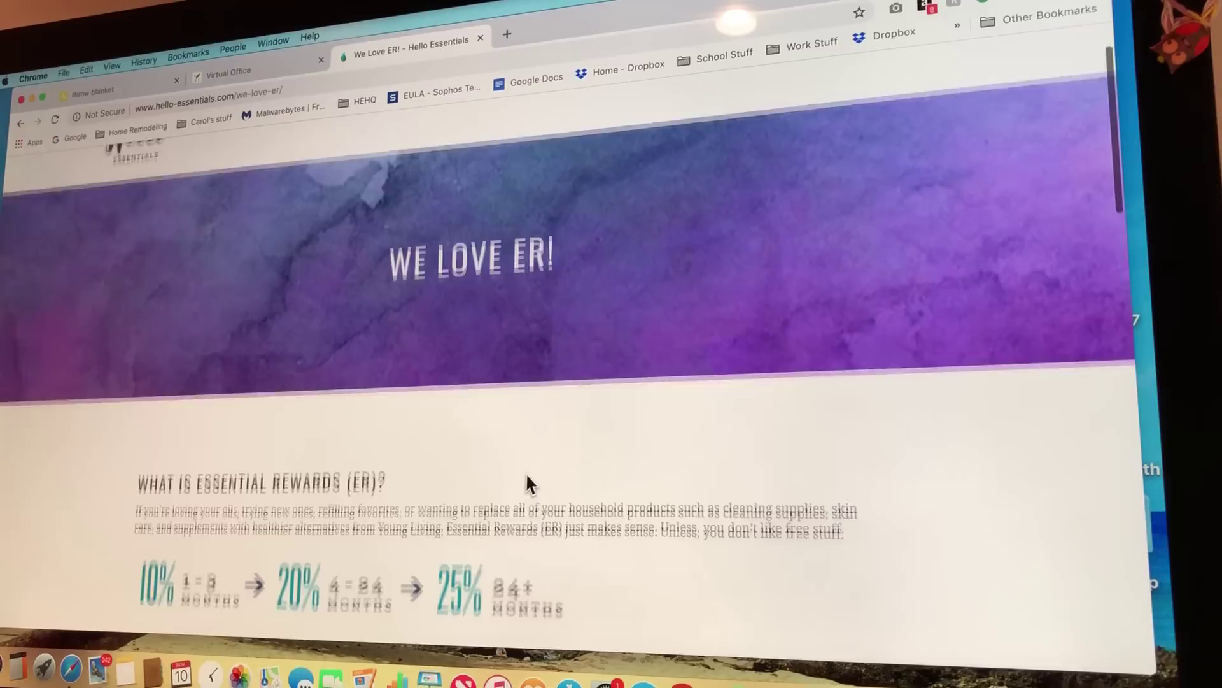
{"action": "scroll", "coordinate": [526, 478], "scroll_direction": "down", "scroll_amount": 2}
{"action": "scroll", "coordinate": [622, 491], "scroll_direction": "down", "scroll_amount": 2}
{"action": "scroll", "coordinate": [655, 489], "scroll_direction": "down", "scroll_amount": 1}
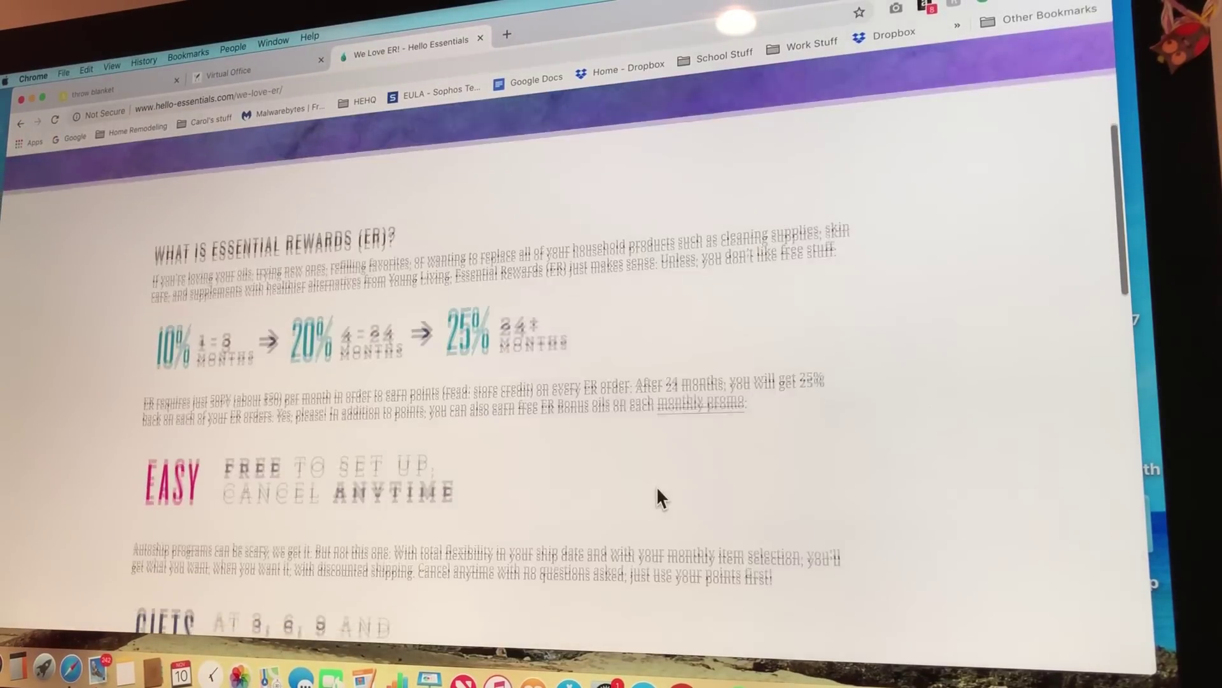
{"action": "scroll", "coordinate": [657, 495], "scroll_direction": "down", "scroll_amount": 2}
{"action": "scroll", "coordinate": [657, 495], "scroll_direction": "down", "scroll_amount": 1}
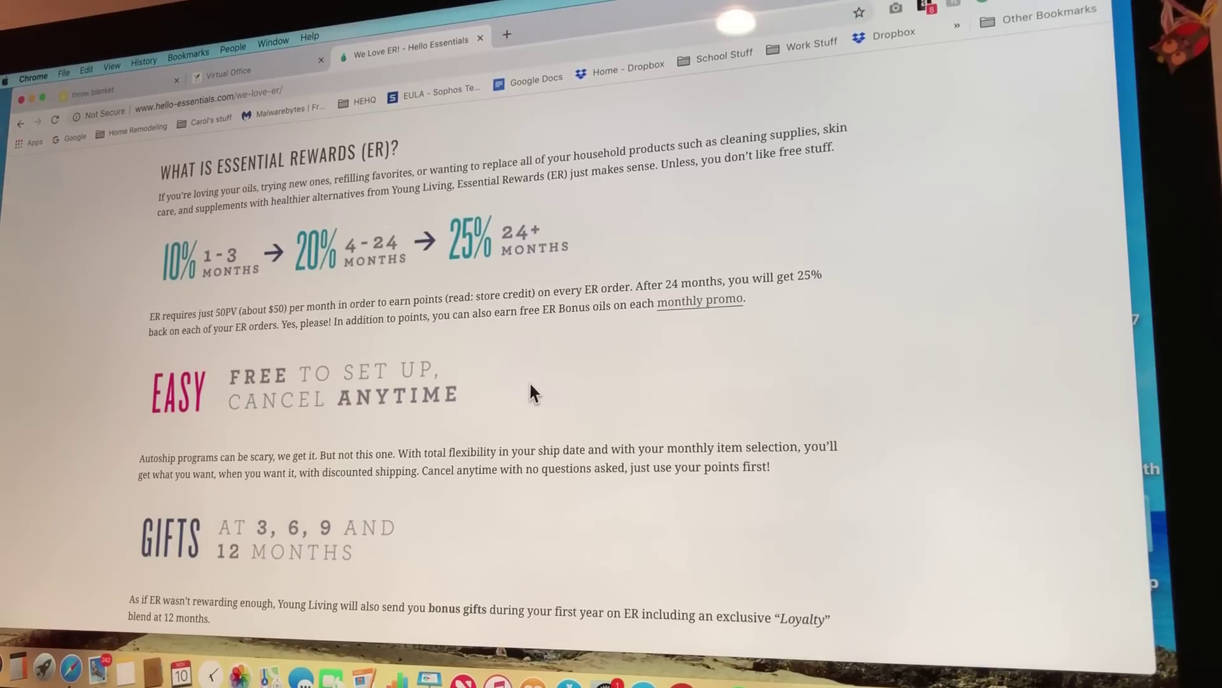
{"action": "scroll", "coordinate": [536, 390], "scroll_direction": "down", "scroll_amount": 2}
{"action": "scroll", "coordinate": [535, 389], "scroll_direction": "down", "scroll_amount": 2}
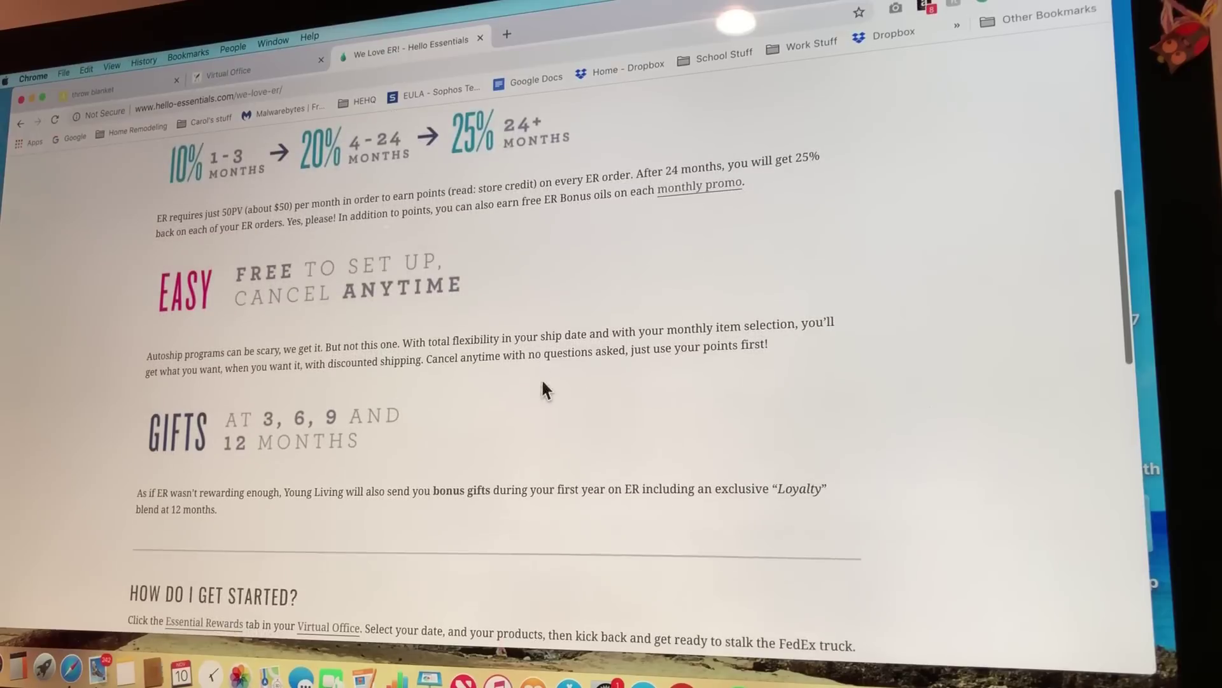
{"action": "scroll", "coordinate": [191, 473], "scroll_direction": "down", "scroll_amount": 1}
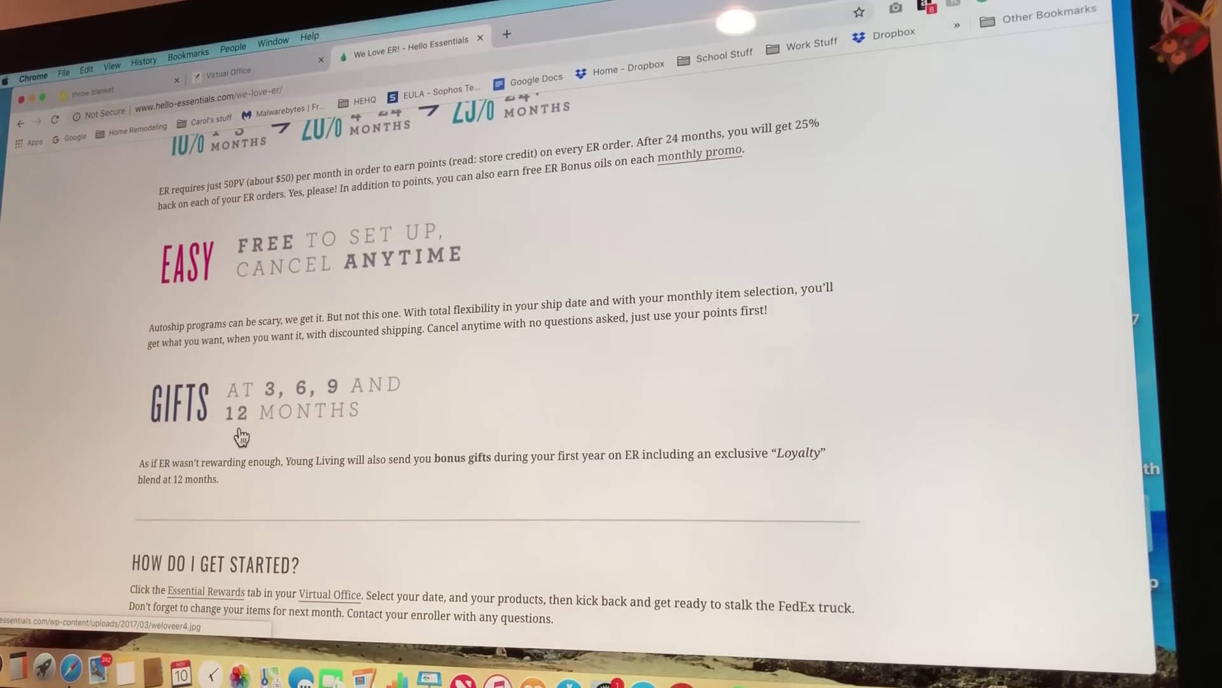
{"action": "scroll", "coordinate": [478, 431], "scroll_direction": "up", "scroll_amount": 3}
{"action": "scroll", "coordinate": [478, 431], "scroll_direction": "up", "scroll_amount": 5}
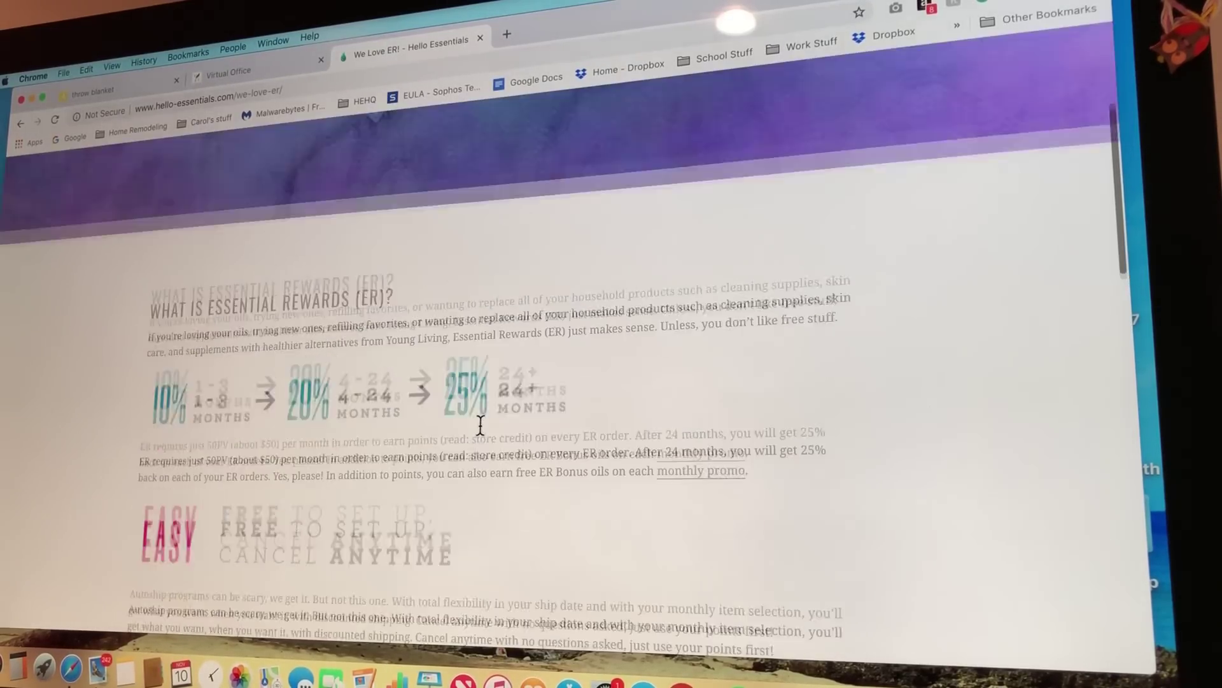
{"action": "scroll", "coordinate": [481, 433], "scroll_direction": "down", "scroll_amount": 3}
{"action": "scroll", "coordinate": [482, 436], "scroll_direction": "down", "scroll_amount": 1}
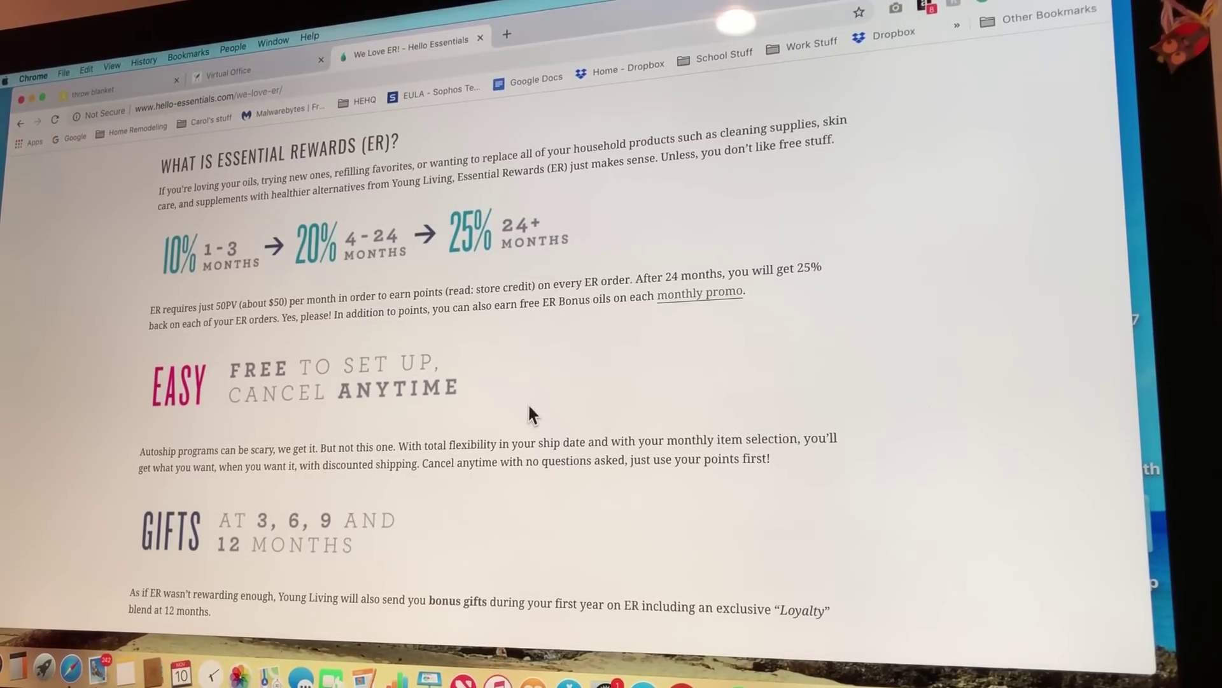
Return to the Young Living tab and browse to the Thieves product category.
{"action": "left_click", "coordinate": [231, 77]}
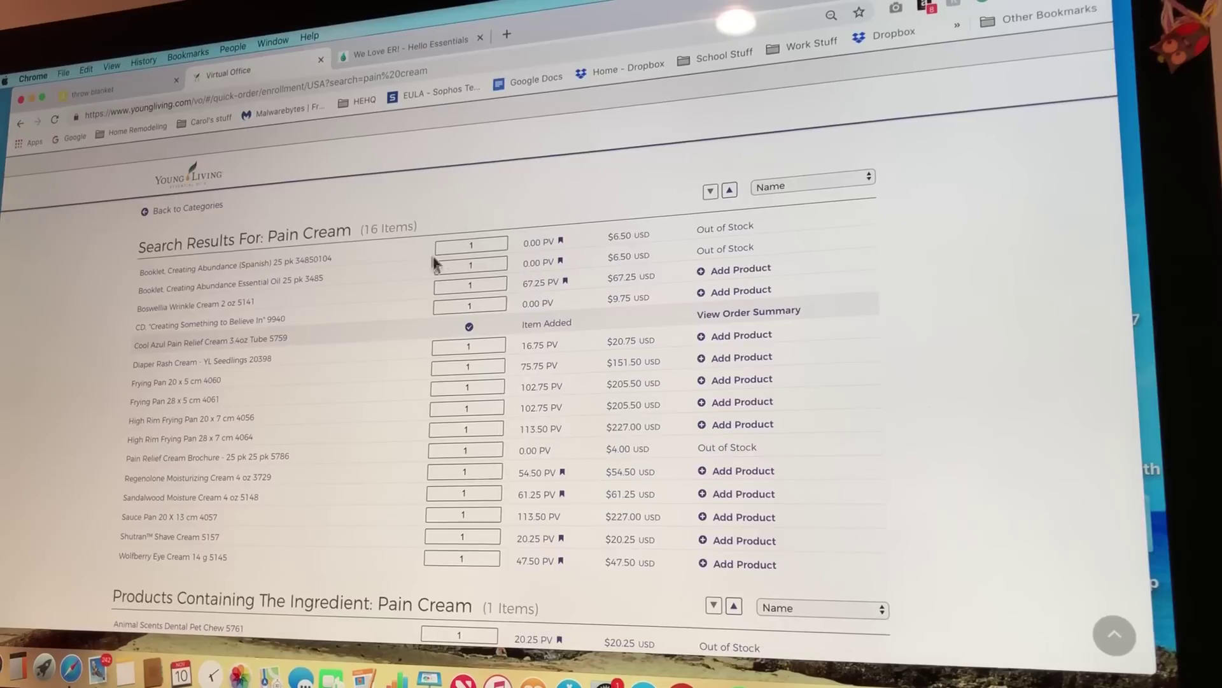
{"action": "left_click", "coordinate": [148, 210]}
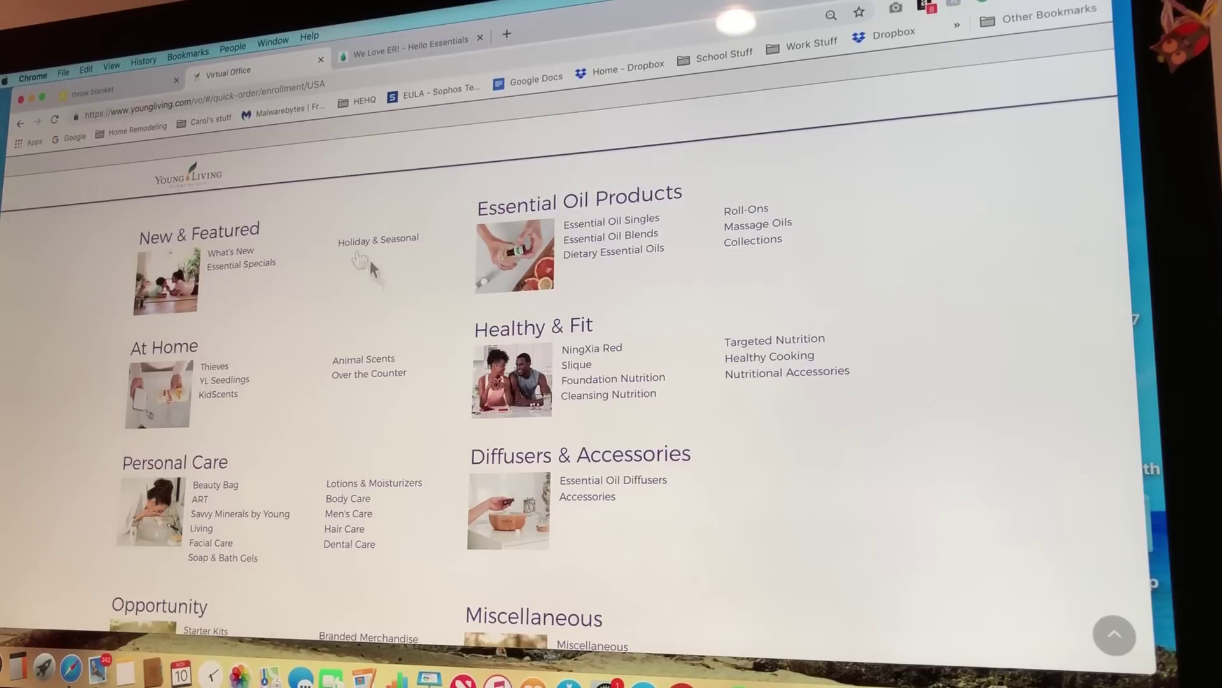
{"action": "left_click", "coordinate": [214, 367]}
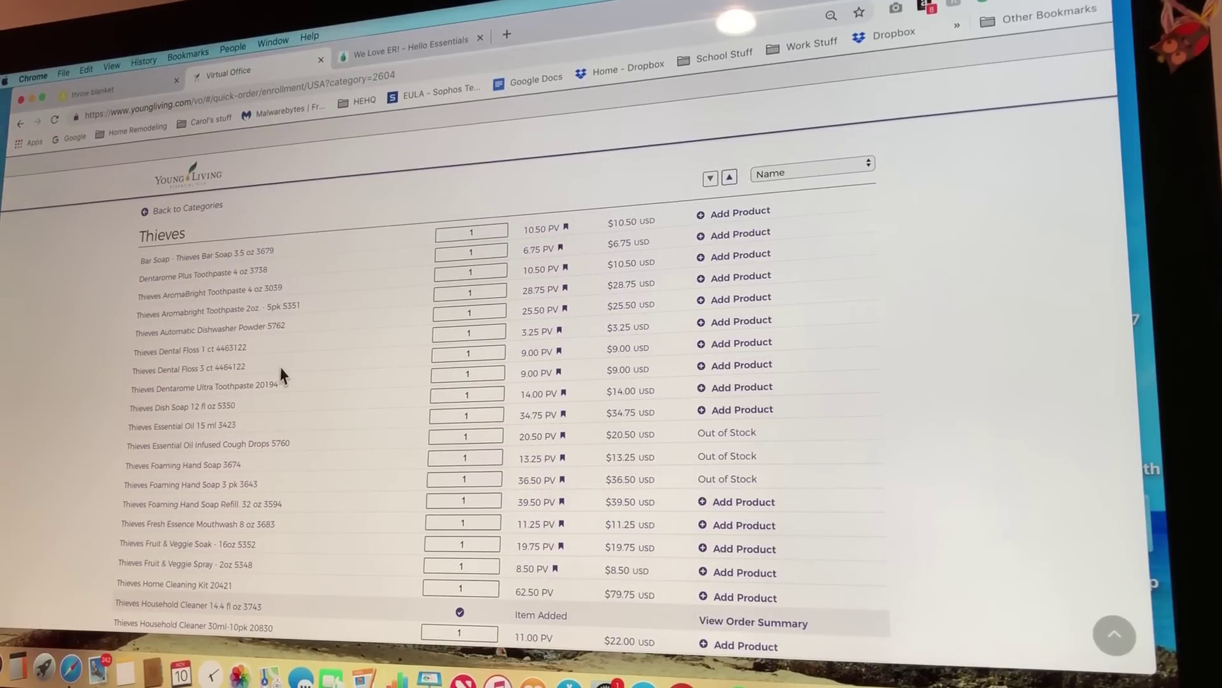
{"action": "scroll", "coordinate": [377, 578], "scroll_direction": "down", "scroll_amount": 5}
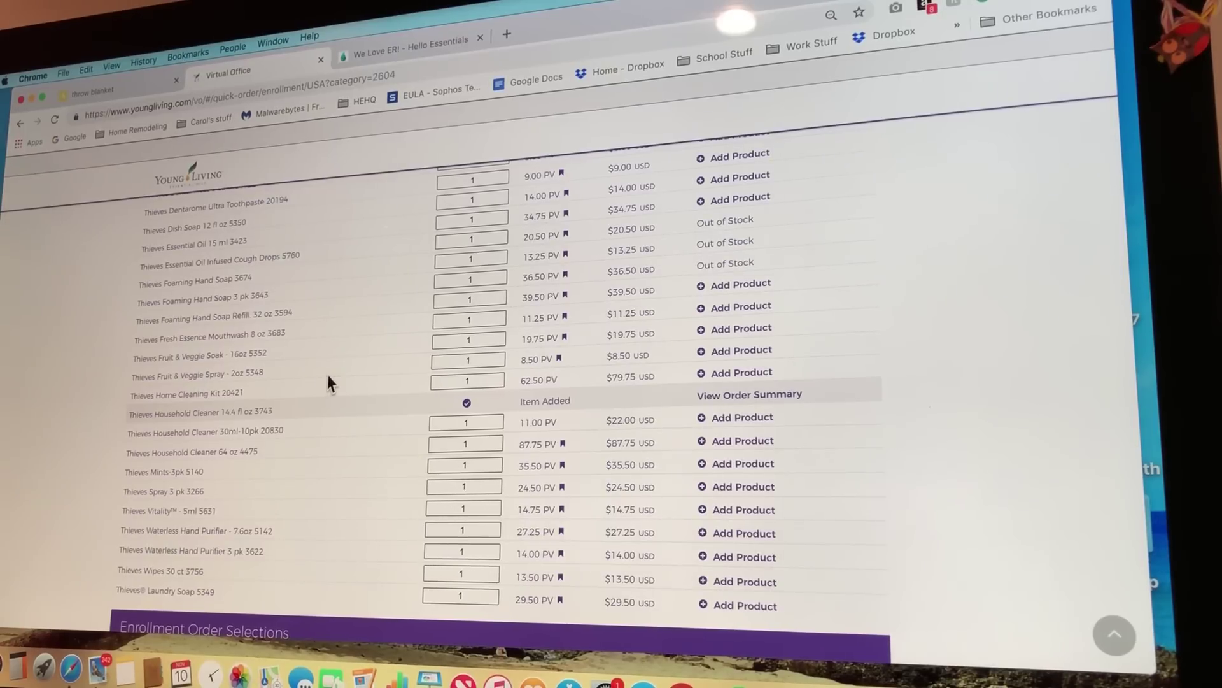
{"action": "scroll", "coordinate": [367, 372], "scroll_direction": "up", "scroll_amount": 5}
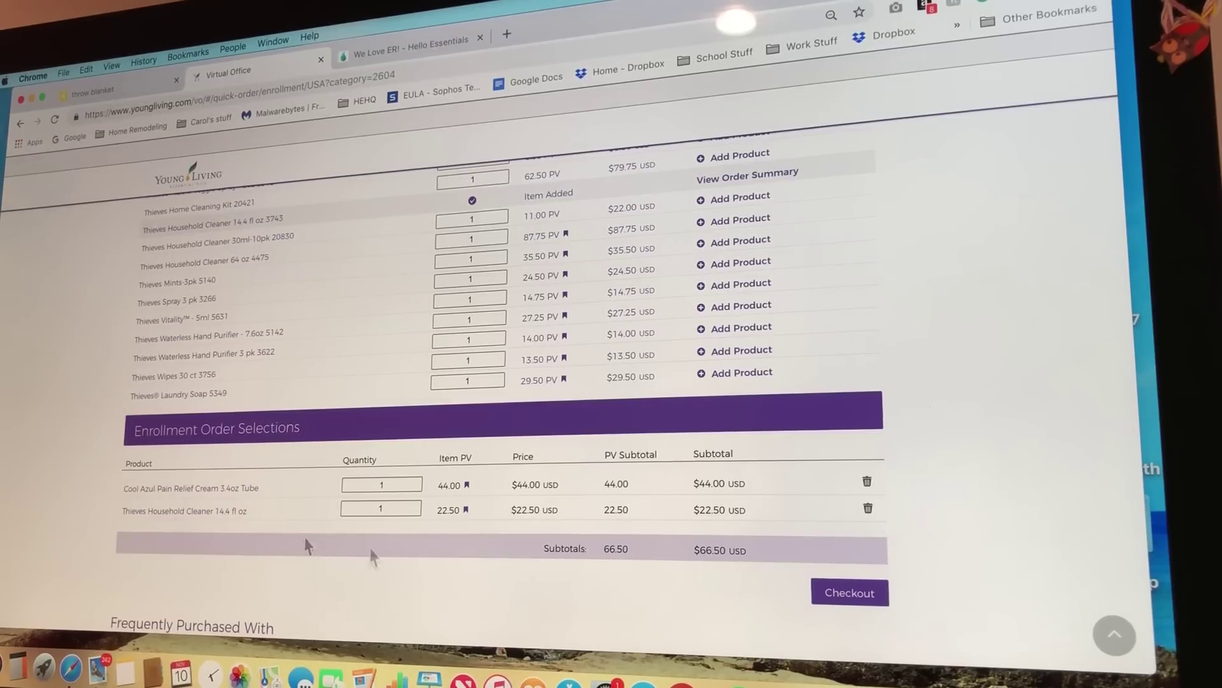
Check out the order, choosing View Starter Kits from the popup.
{"action": "left_click", "coordinate": [844, 600]}
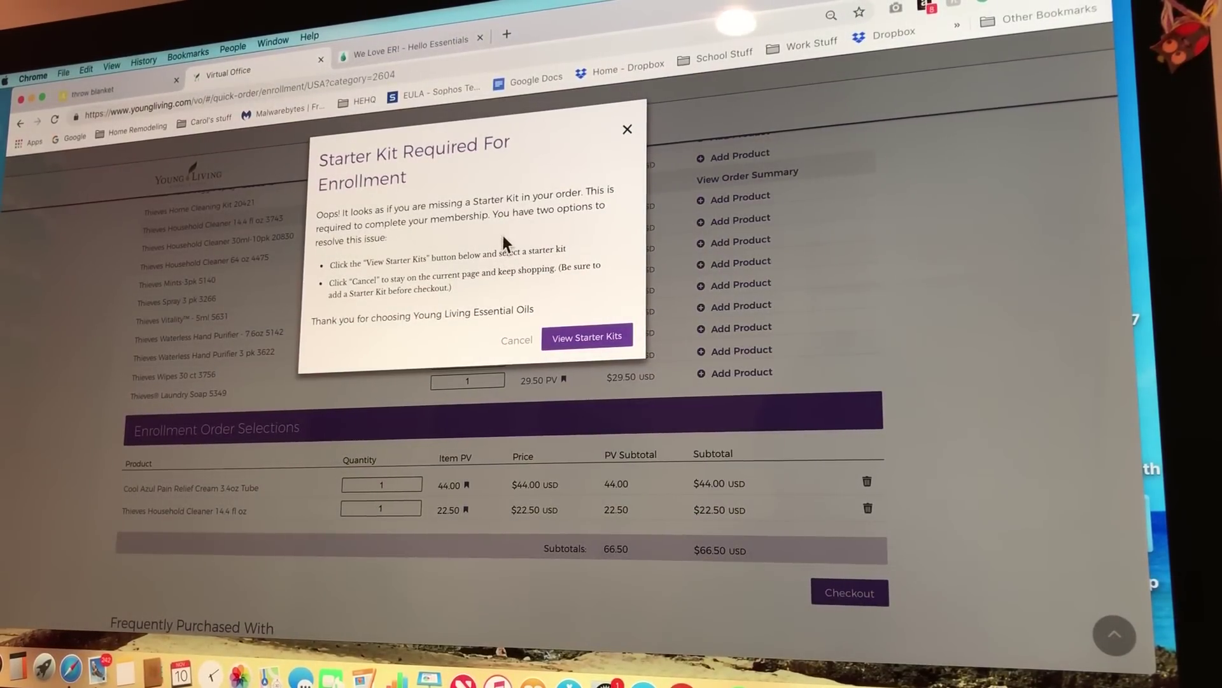
{"action": "left_click", "coordinate": [586, 325]}
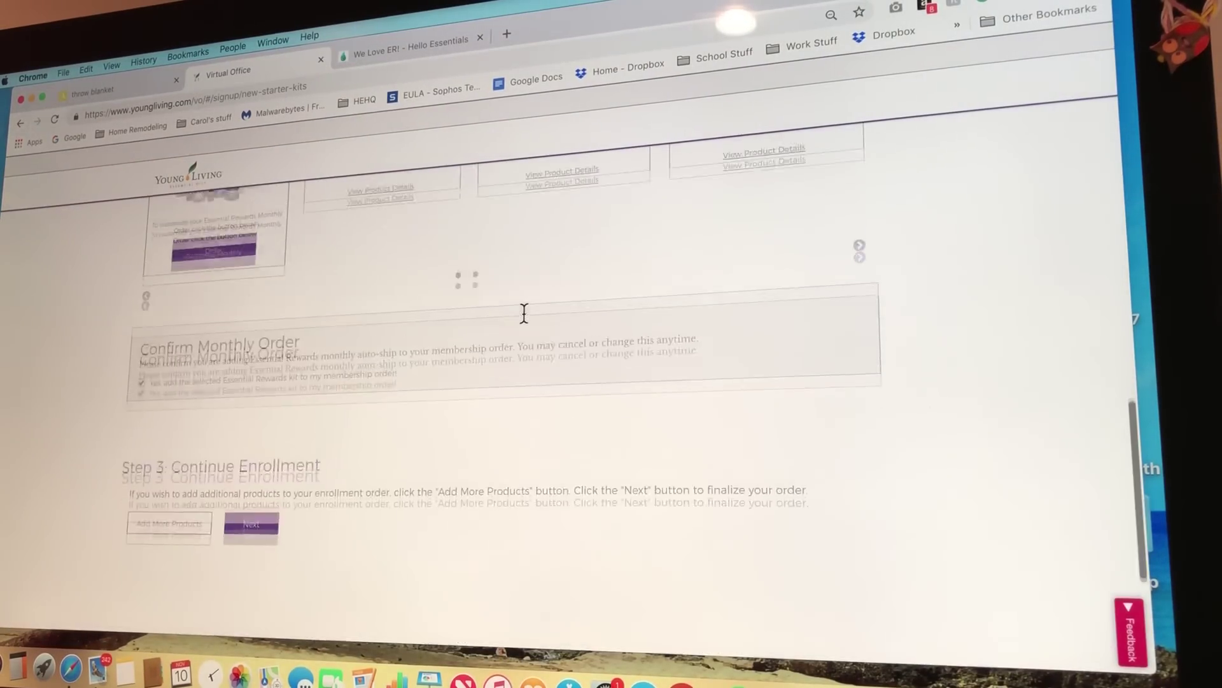
{"action": "scroll", "coordinate": [525, 320], "scroll_direction": "up", "scroll_amount": 10}
{"action": "scroll", "coordinate": [526, 323], "scroll_direction": "up", "scroll_amount": 5}
{"action": "scroll", "coordinate": [520, 322], "scroll_direction": "up", "scroll_amount": 5}
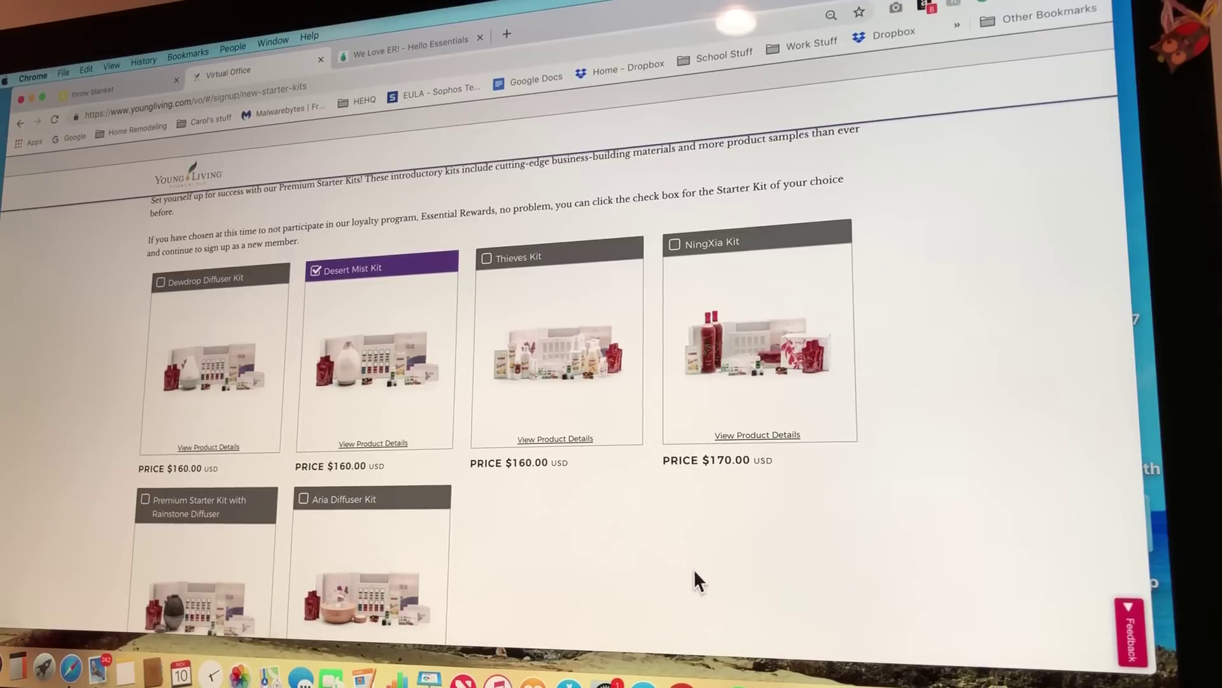
{"action": "scroll", "coordinate": [695, 573], "scroll_direction": "down", "scroll_amount": 2}
{"action": "scroll", "coordinate": [694, 573], "scroll_direction": "down", "scroll_amount": 5}
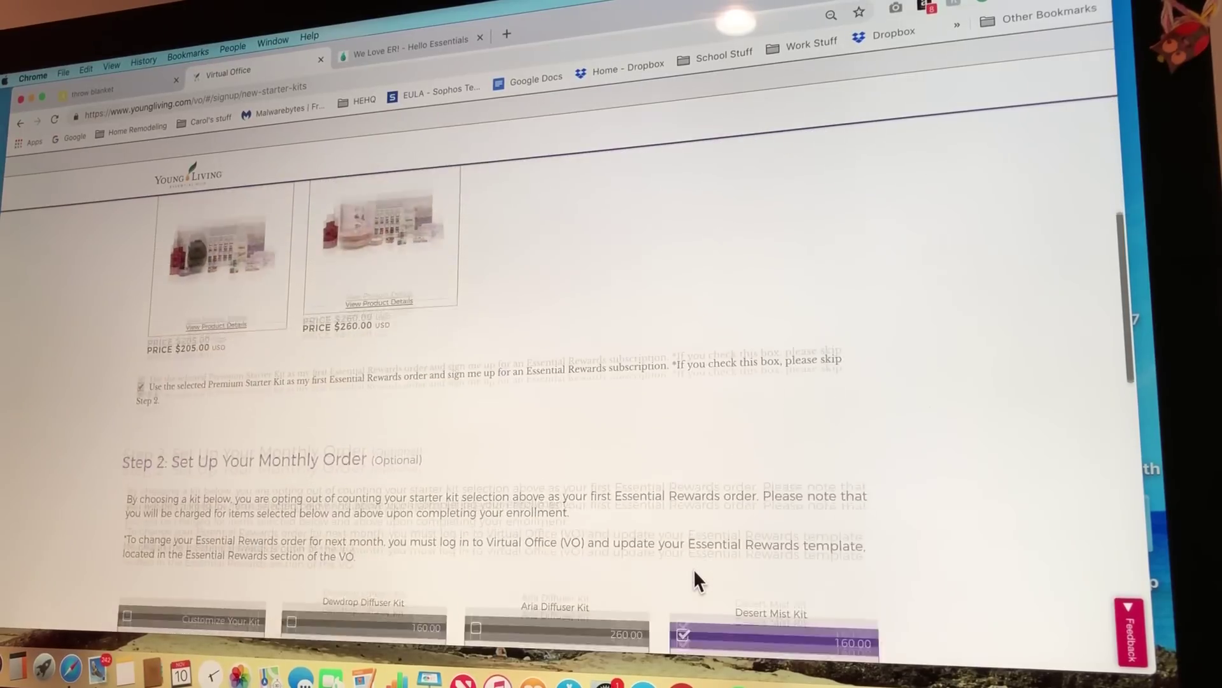
{"action": "scroll", "coordinate": [694, 572], "scroll_direction": "down", "scroll_amount": 2}
{"action": "scroll", "coordinate": [694, 572], "scroll_direction": "down", "scroll_amount": 5}
{"action": "scroll", "coordinate": [694, 572], "scroll_direction": "down", "scroll_amount": 2}
{"action": "scroll", "coordinate": [694, 577], "scroll_direction": "down", "scroll_amount": 1}
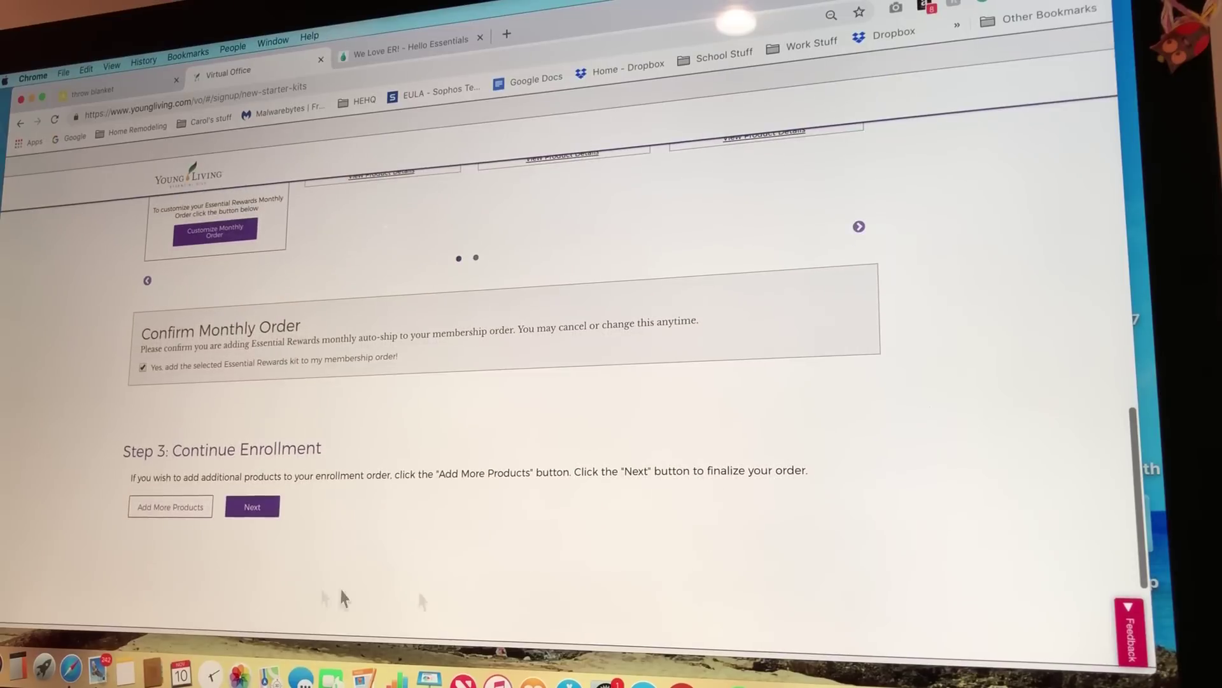
Continue past Step 3 to the blank Membership Information form with account, commission and terms sections.
{"action": "left_click", "coordinate": [254, 514]}
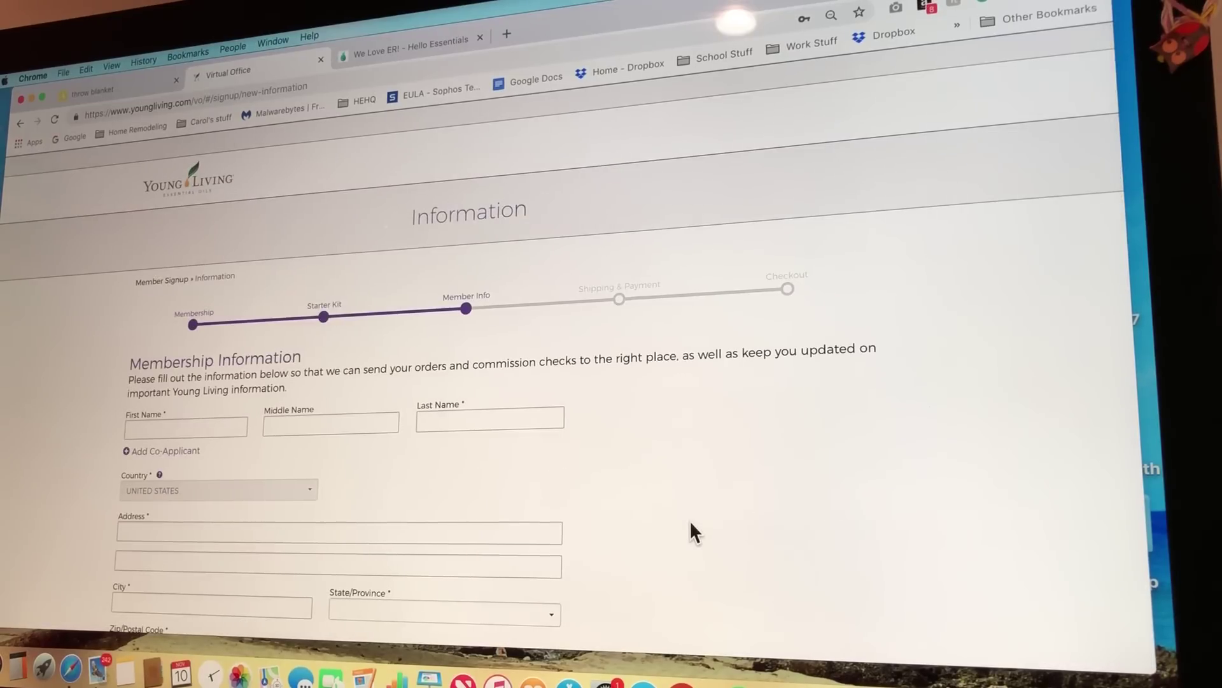
{"action": "scroll", "coordinate": [690, 527], "scroll_direction": "down", "scroll_amount": 2}
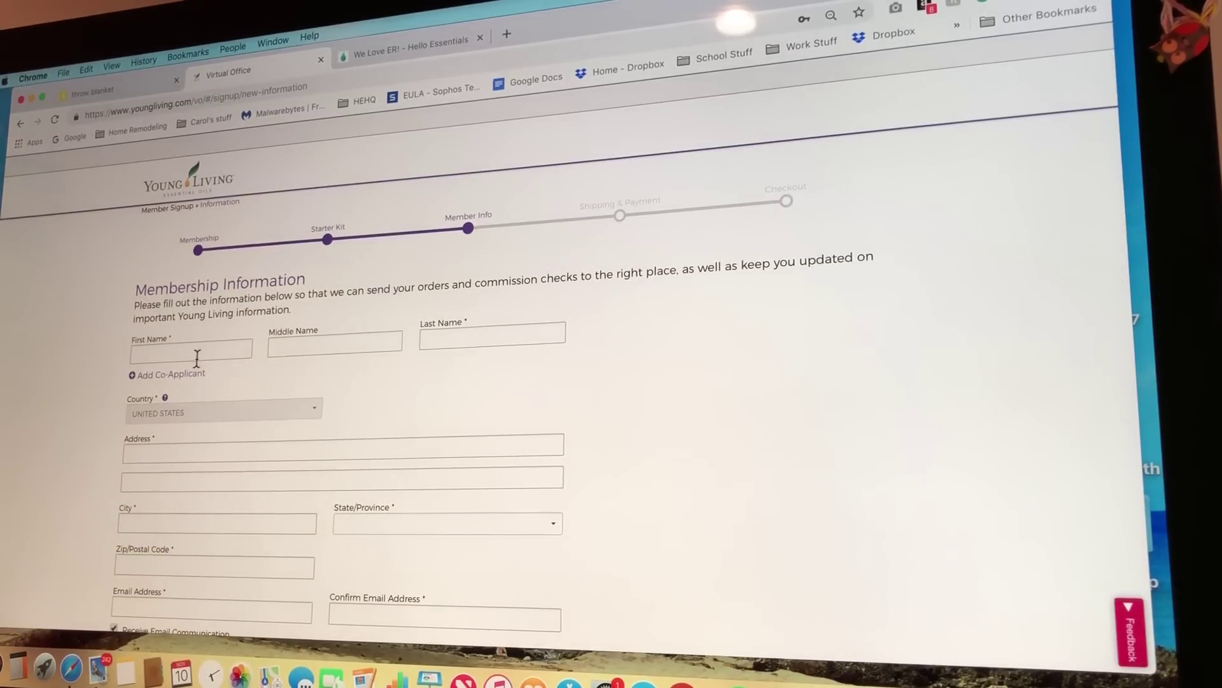
{"action": "scroll", "coordinate": [224, 489], "scroll_direction": "down", "scroll_amount": 1}
{"action": "scroll", "coordinate": [226, 483], "scroll_direction": "down", "scroll_amount": 2}
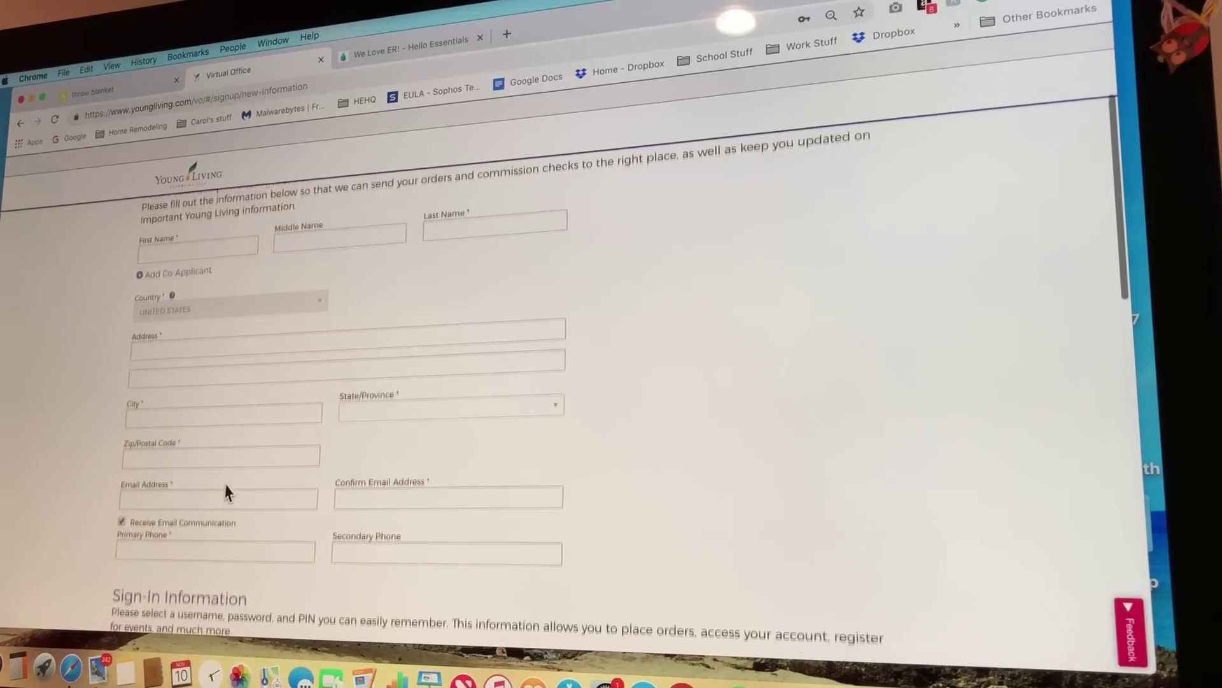
{"action": "scroll", "coordinate": [227, 485], "scroll_direction": "down", "scroll_amount": 1}
{"action": "scroll", "coordinate": [226, 484], "scroll_direction": "down", "scroll_amount": 1}
{"action": "scroll", "coordinate": [226, 484], "scroll_direction": "down", "scroll_amount": 1}
{"action": "scroll", "coordinate": [226, 487], "scroll_direction": "down", "scroll_amount": 2}
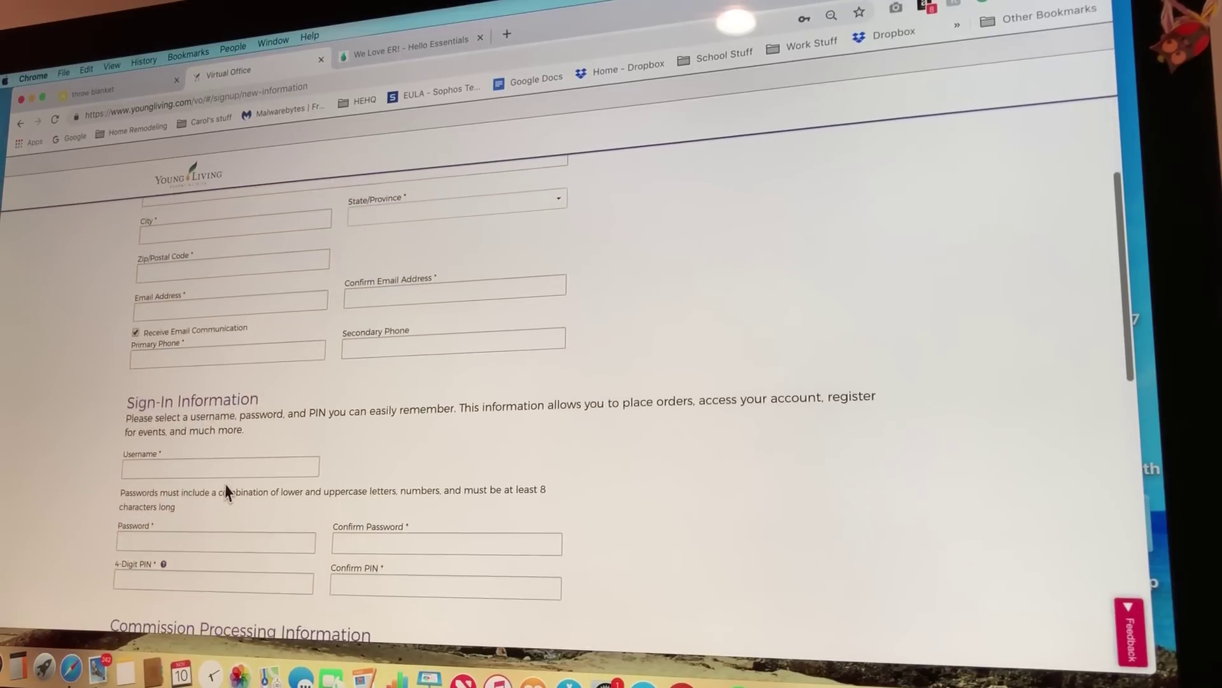
{"action": "scroll", "coordinate": [234, 435], "scroll_direction": "down", "scroll_amount": 2}
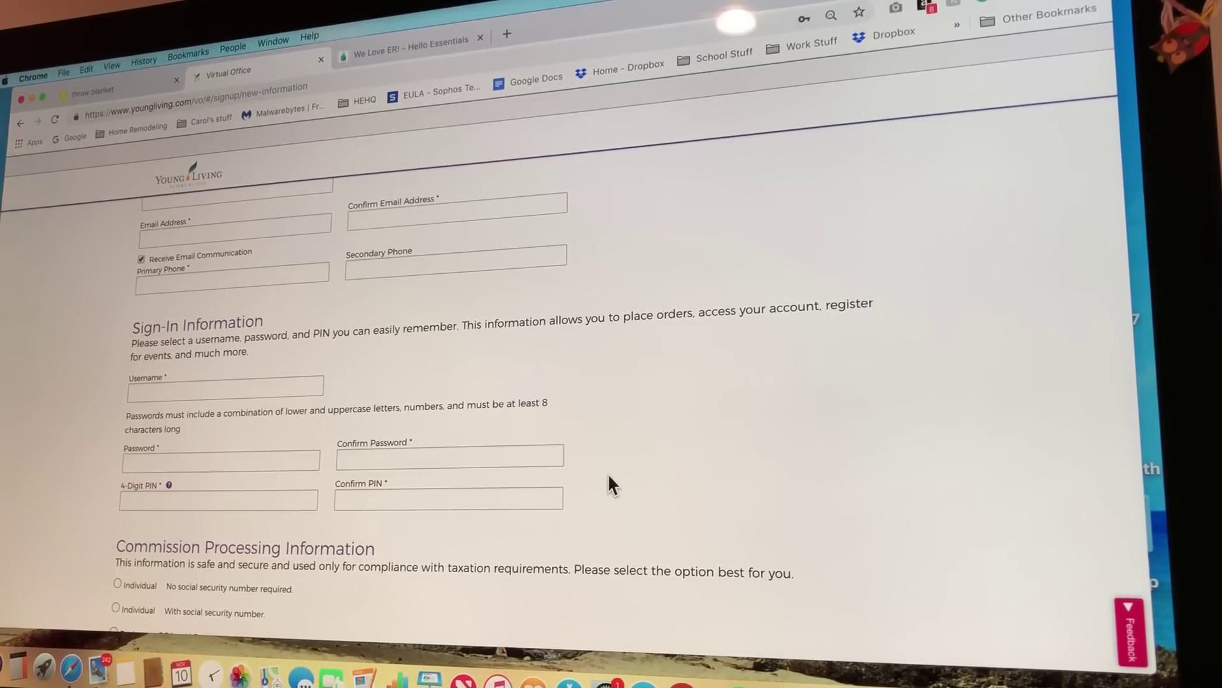
{"action": "scroll", "coordinate": [611, 476], "scroll_direction": "down", "scroll_amount": 1}
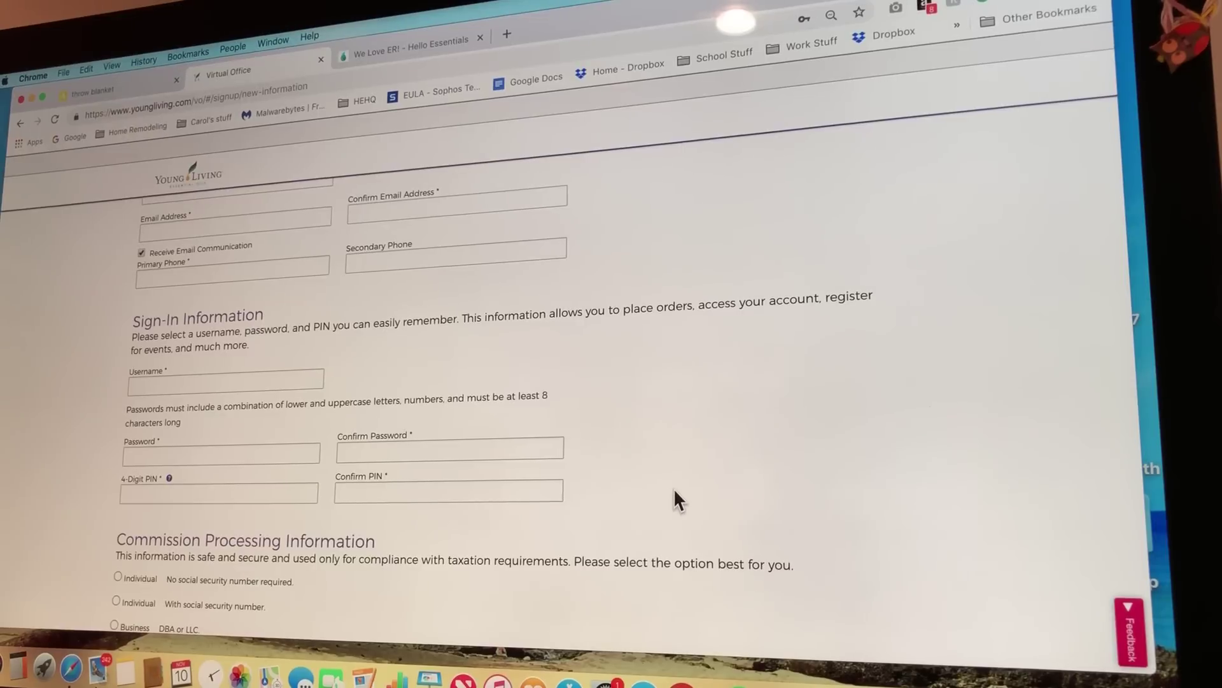
{"action": "scroll", "coordinate": [687, 480], "scroll_direction": "down", "scroll_amount": 1}
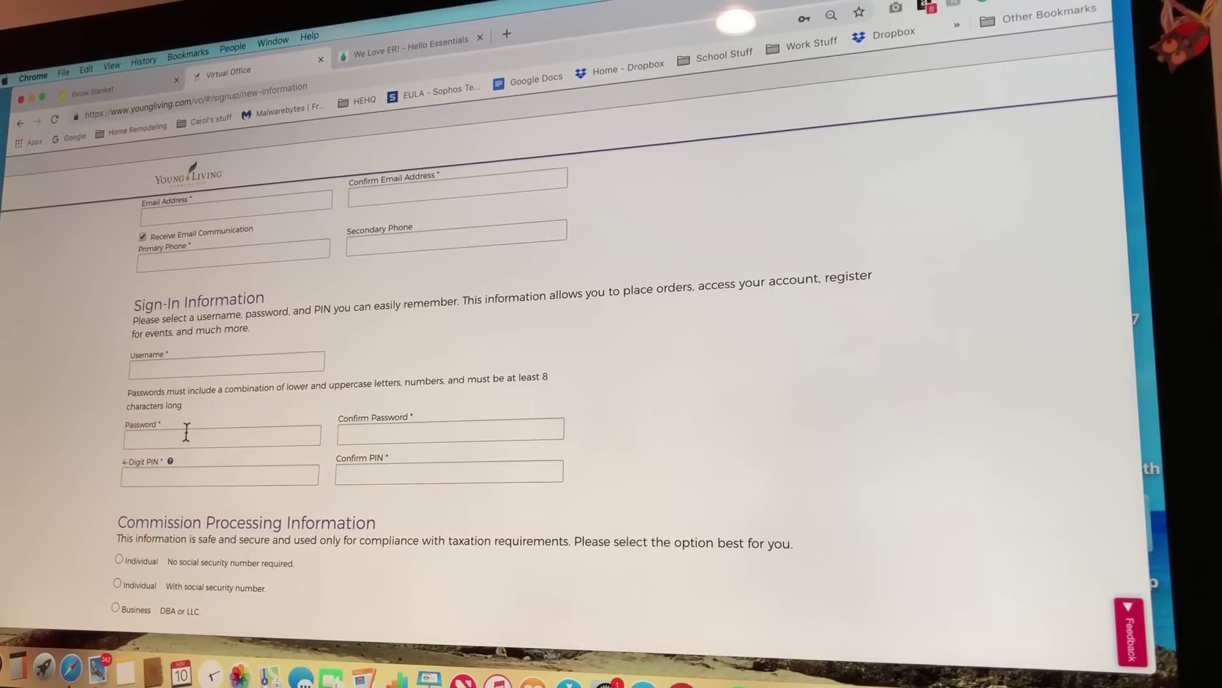
{"action": "scroll", "coordinate": [443, 521], "scroll_direction": "down", "scroll_amount": 2}
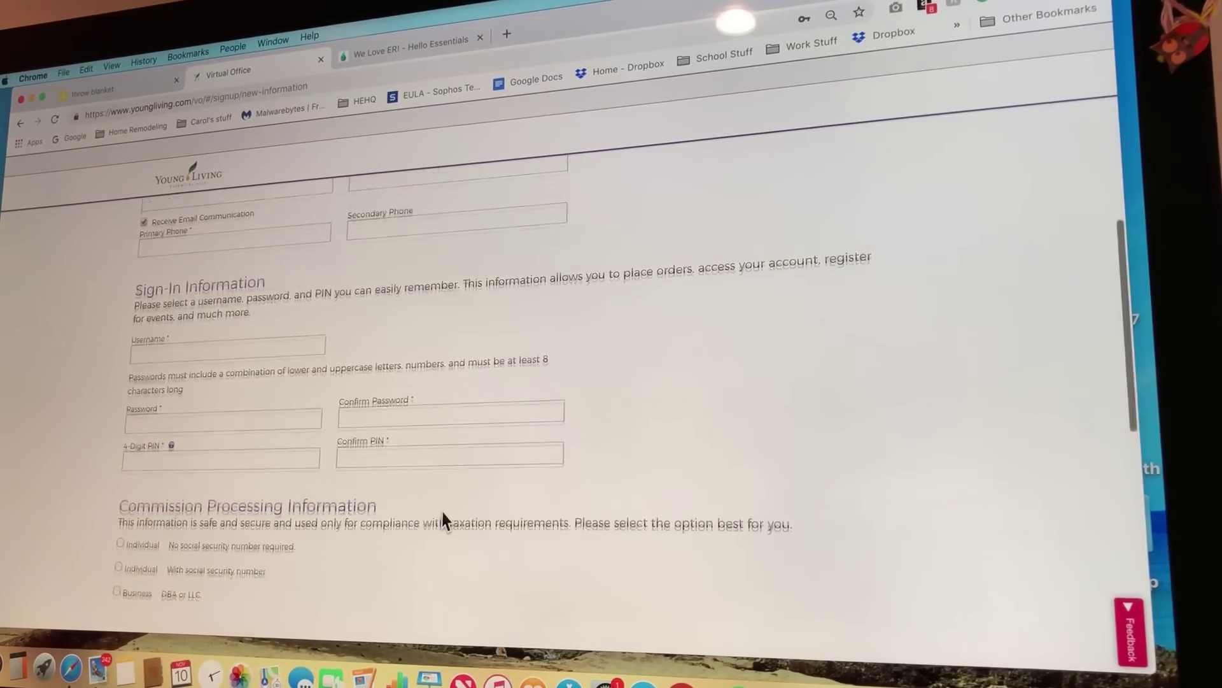
{"action": "scroll", "coordinate": [443, 521], "scroll_direction": "down", "scroll_amount": 3}
{"action": "scroll", "coordinate": [441, 513], "scroll_direction": "down", "scroll_amount": 2}
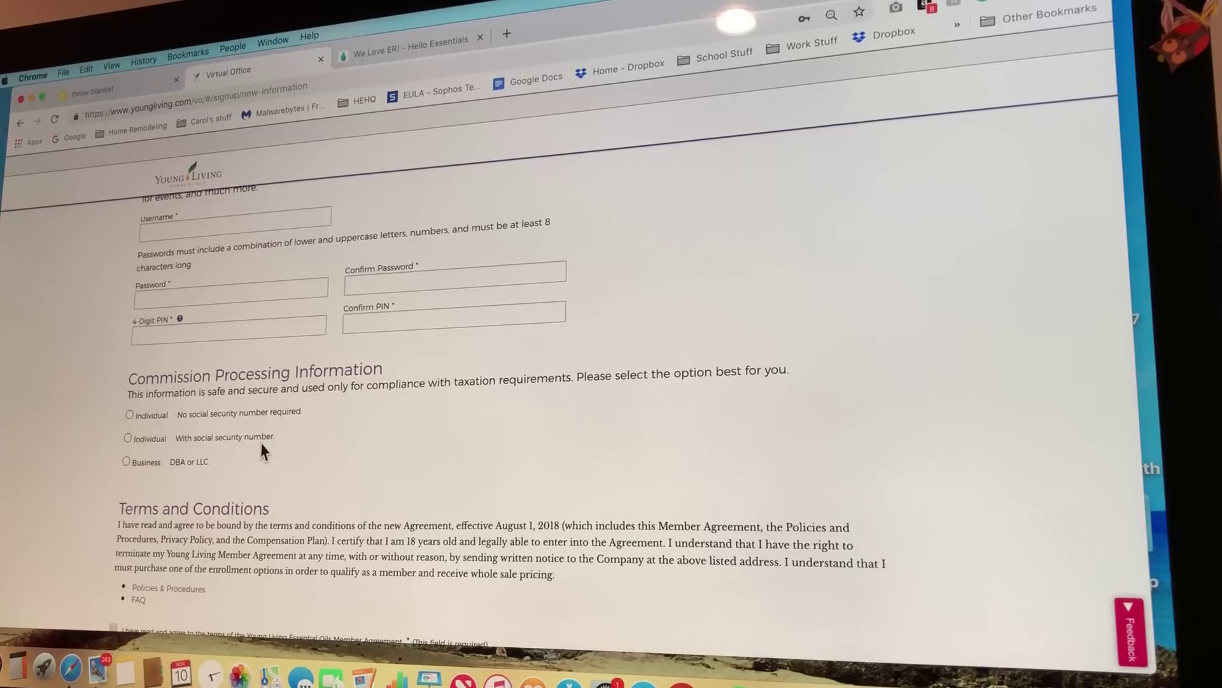
{"action": "scroll", "coordinate": [283, 446], "scroll_direction": "down", "scroll_amount": 1}
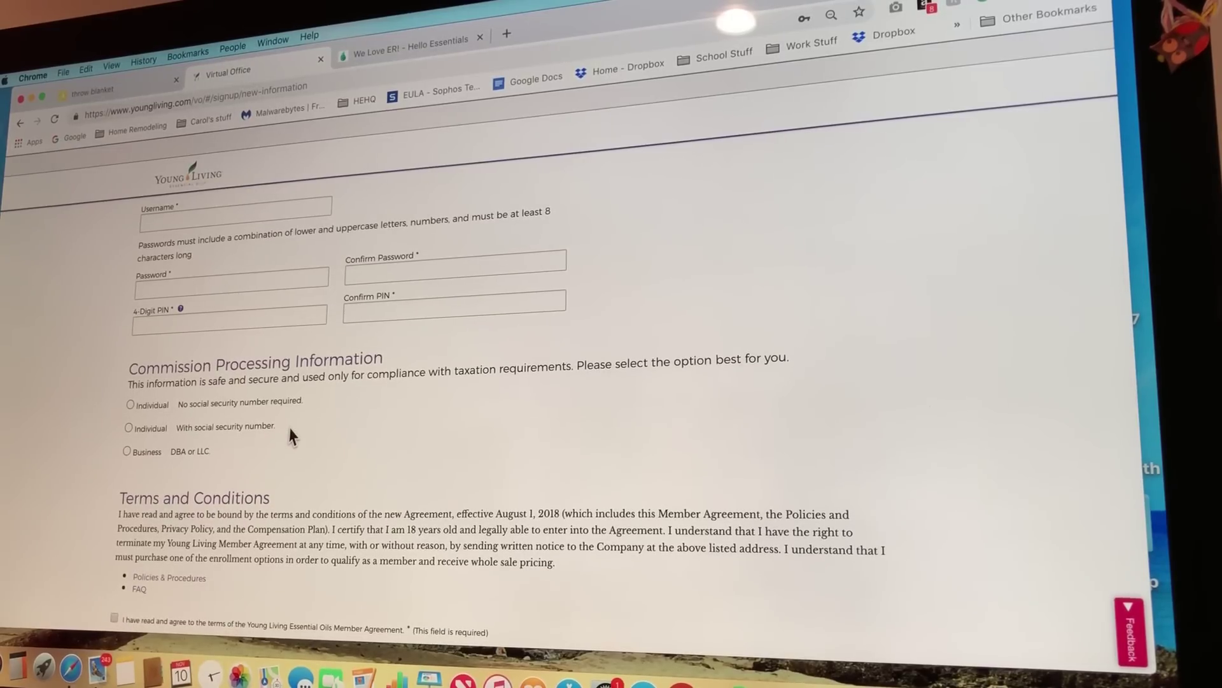
{"action": "scroll", "coordinate": [291, 434], "scroll_direction": "down", "scroll_amount": 1}
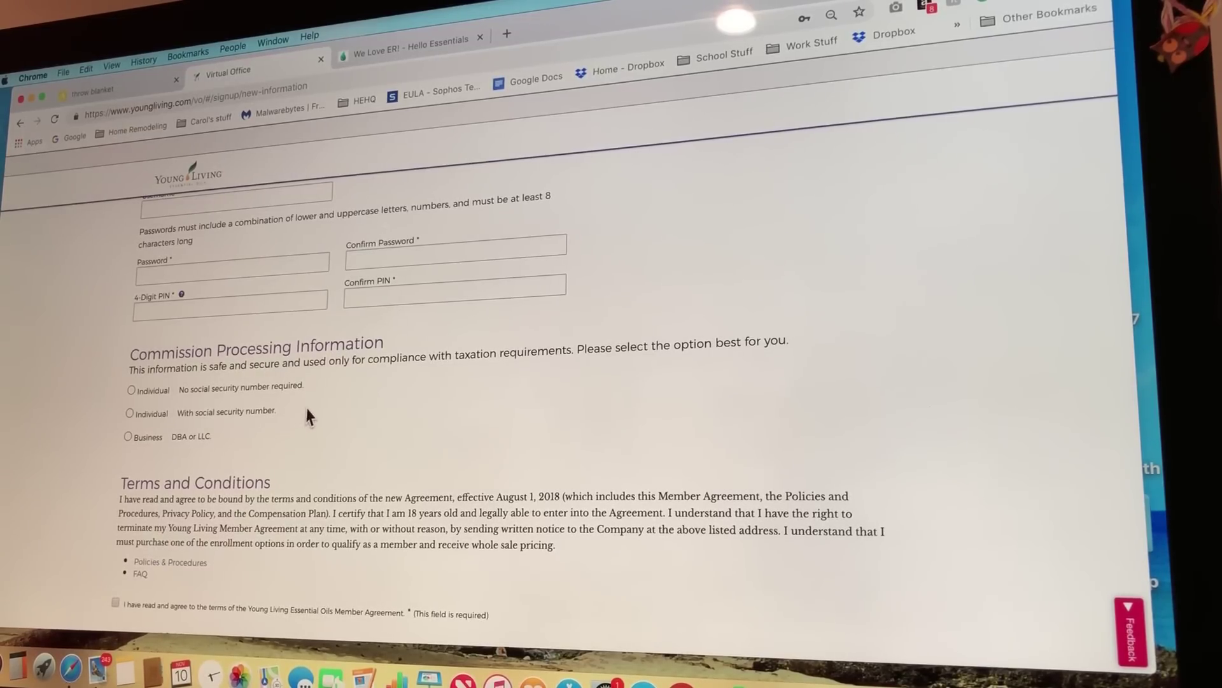
{"action": "scroll", "coordinate": [308, 417], "scroll_direction": "down", "scroll_amount": 3}
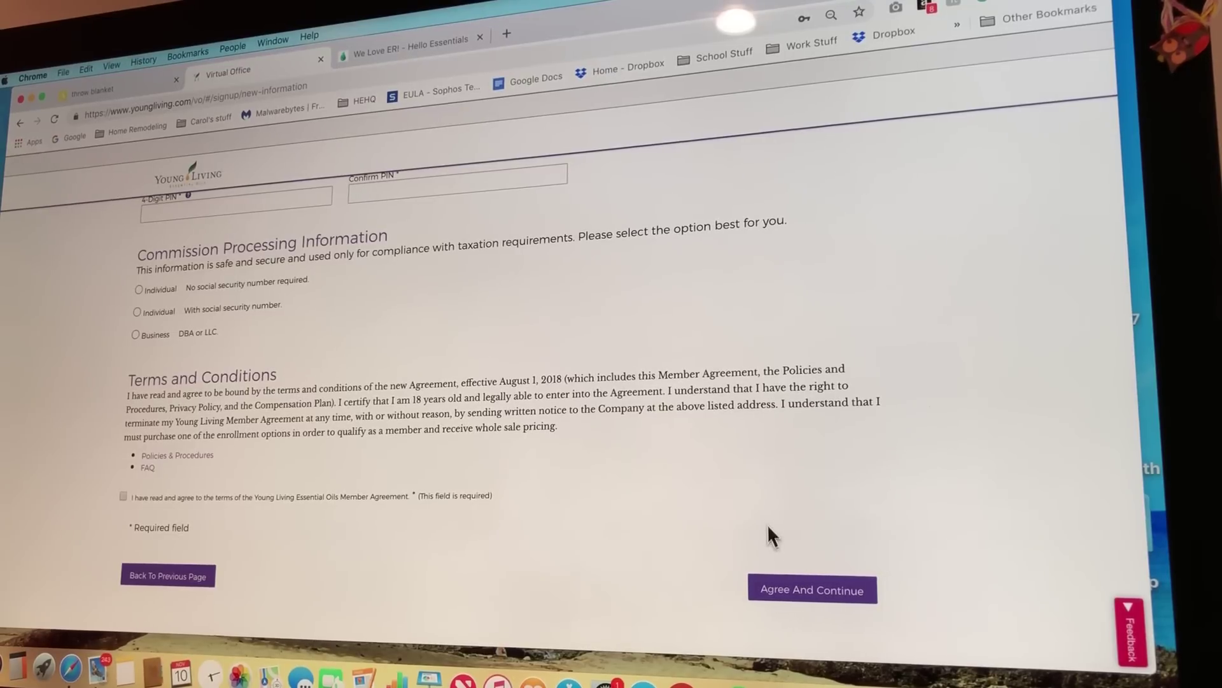
{"action": "scroll", "coordinate": [686, 496], "scroll_direction": "up", "scroll_amount": 5}
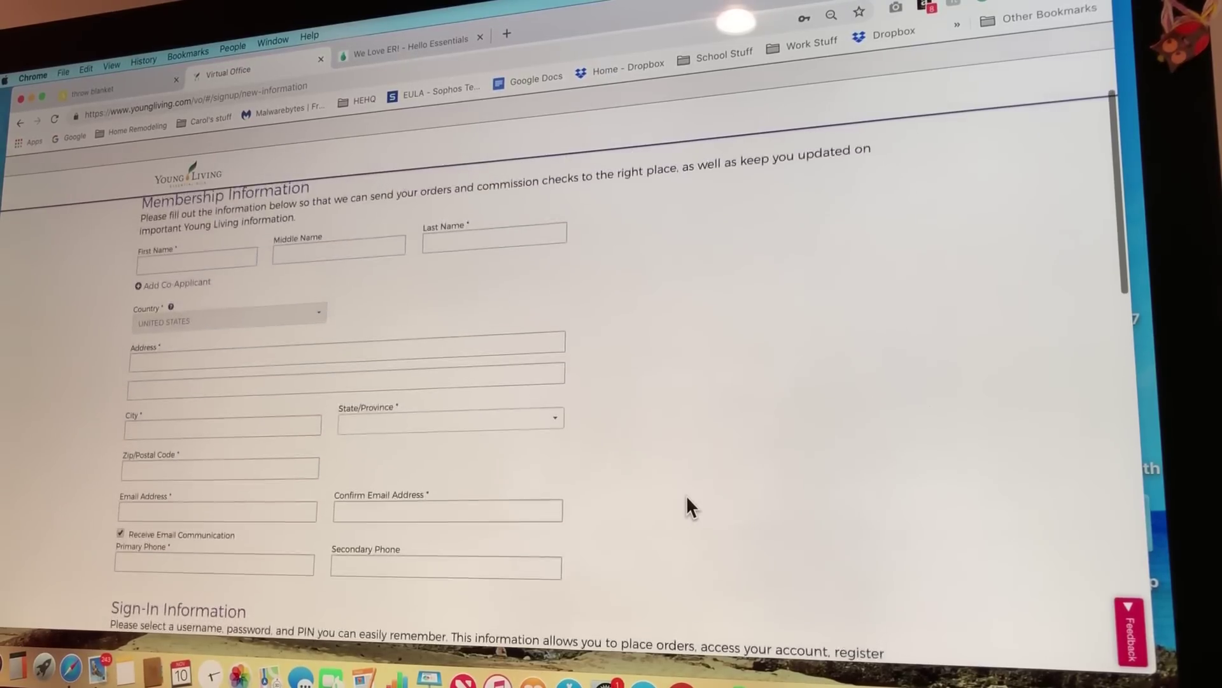
{"action": "scroll", "coordinate": [687, 506], "scroll_direction": "down", "scroll_amount": 2}
{"action": "scroll", "coordinate": [686, 506], "scroll_direction": "down", "scroll_amount": 3}
{"action": "scroll", "coordinate": [687, 507], "scroll_direction": "up", "scroll_amount": 4}
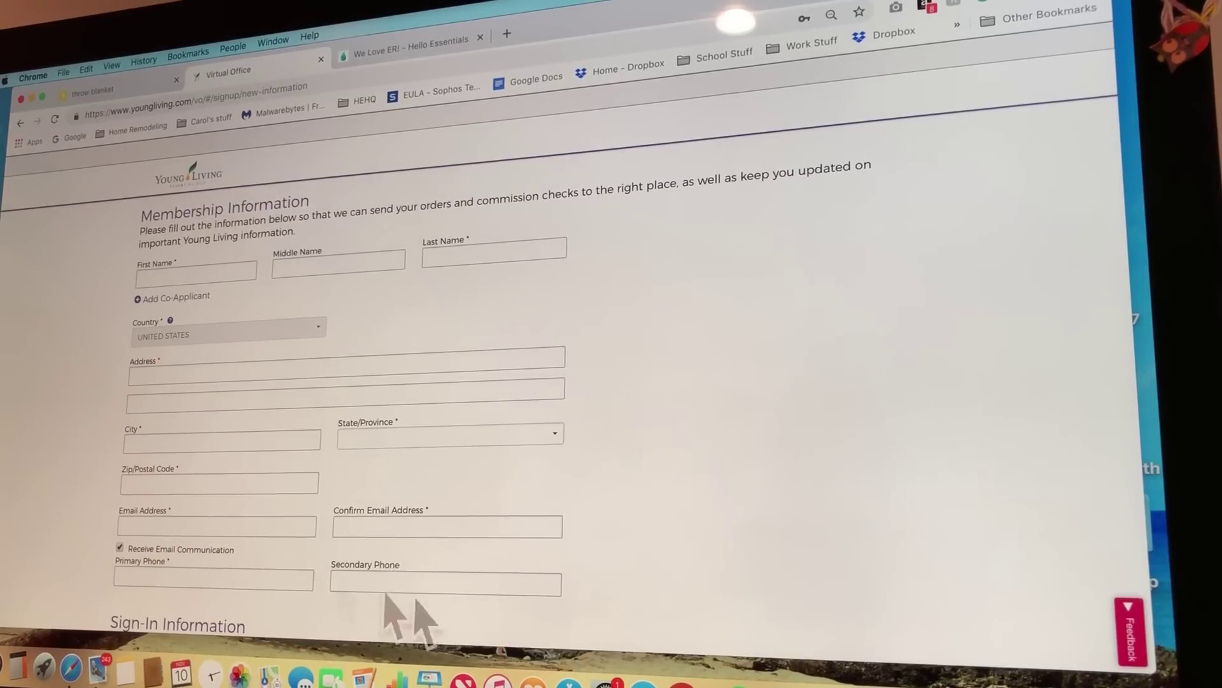
{"action": "scroll", "coordinate": [628, 597], "scroll_direction": "down", "scroll_amount": 2}
{"action": "scroll", "coordinate": [628, 596], "scroll_direction": "down", "scroll_amount": 2}
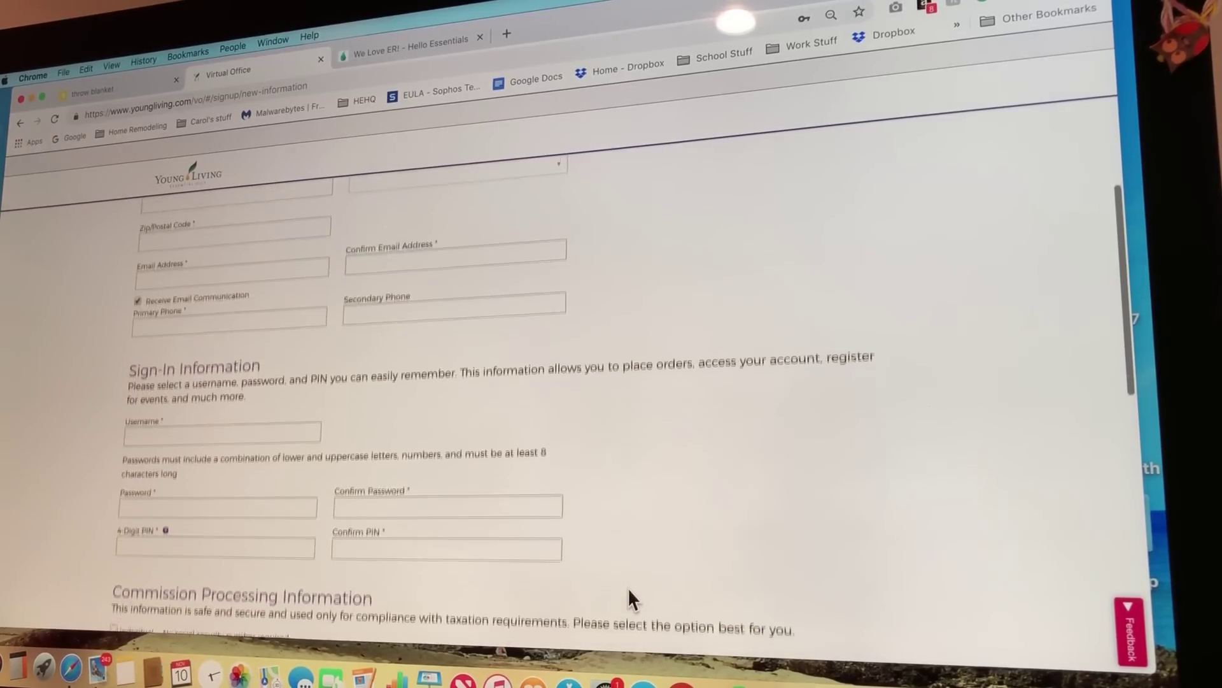
{"action": "scroll", "coordinate": [628, 597], "scroll_direction": "down", "scroll_amount": 2}
{"action": "scroll", "coordinate": [629, 598], "scroll_direction": "down", "scroll_amount": 2}
{"action": "scroll", "coordinate": [629, 597], "scroll_direction": "down", "scroll_amount": 2}
{"action": "scroll", "coordinate": [627, 597], "scroll_direction": "down", "scroll_amount": 1}
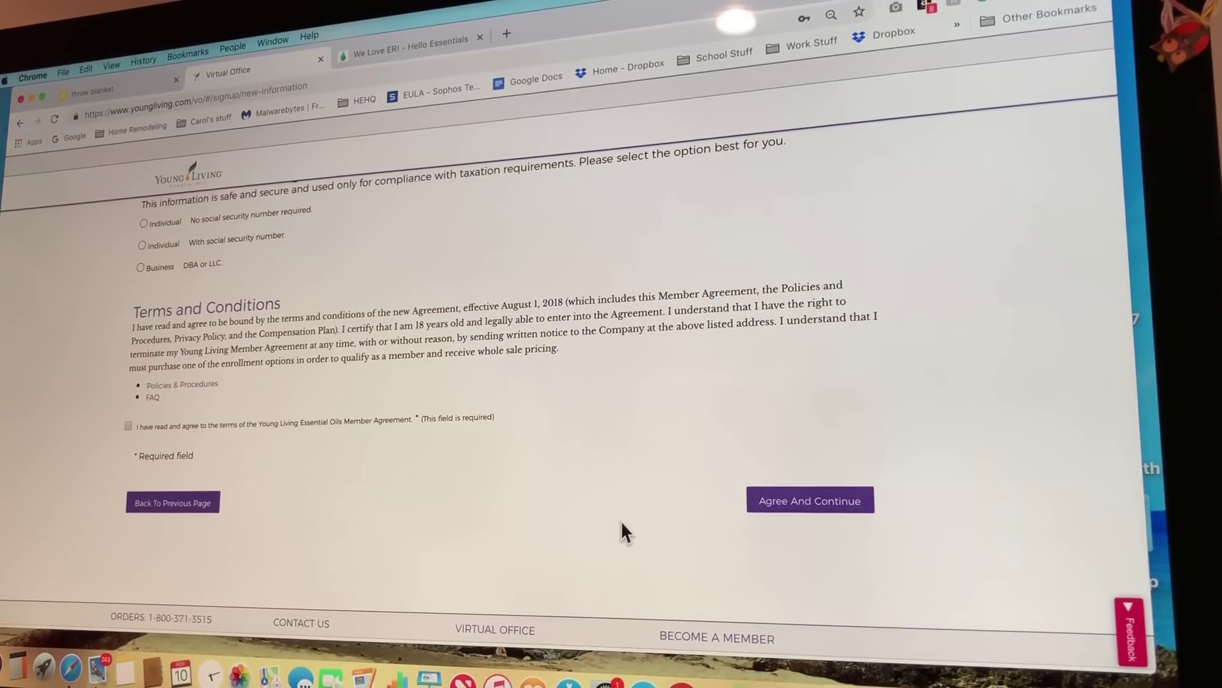
{"action": "scroll", "coordinate": [622, 522], "scroll_direction": "up", "scroll_amount": 2}
{"action": "scroll", "coordinate": [622, 520], "scroll_direction": "up", "scroll_amount": 3}
{"action": "scroll", "coordinate": [621, 518], "scroll_direction": "up", "scroll_amount": 3}
{"action": "scroll", "coordinate": [621, 516], "scroll_direction": "up", "scroll_amount": 3}
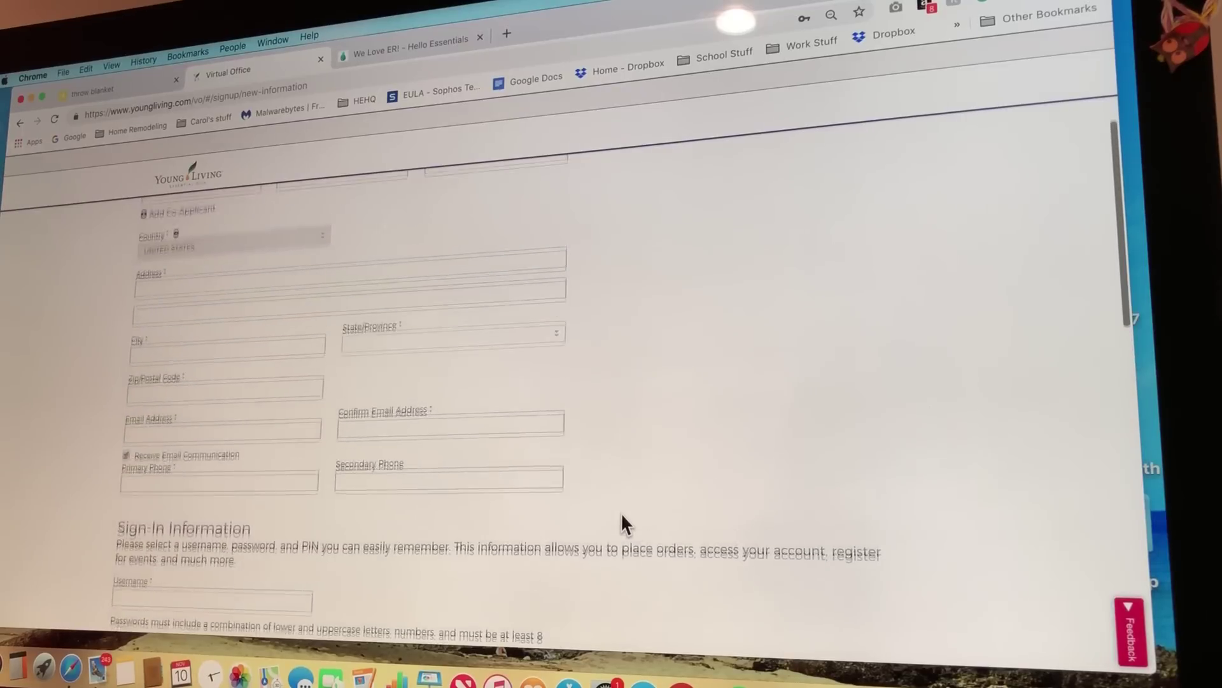
{"action": "scroll", "coordinate": [621, 520], "scroll_direction": "up", "scroll_amount": 3}
{"action": "scroll", "coordinate": [622, 518], "scroll_direction": "up", "scroll_amount": 2}
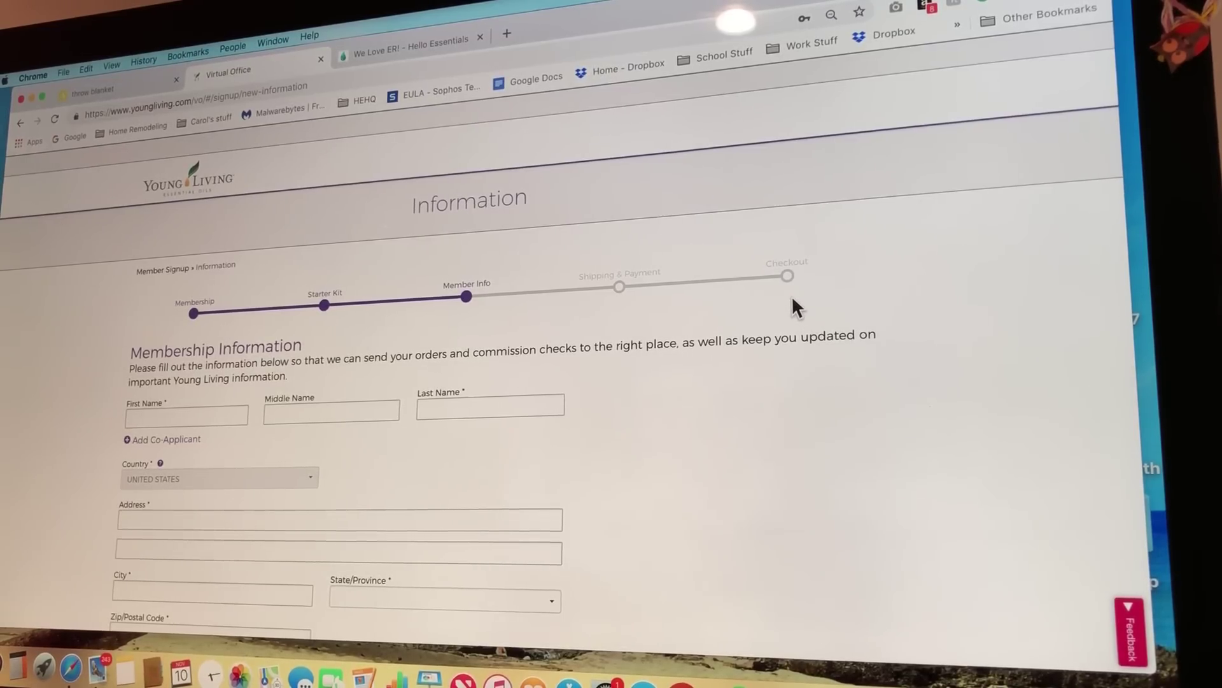
{"action": "scroll", "coordinate": [794, 305], "scroll_direction": "down", "scroll_amount": 1}
{"action": "scroll", "coordinate": [792, 298], "scroll_direction": "down", "scroll_amount": 2}
{"action": "scroll", "coordinate": [792, 299], "scroll_direction": "up", "scroll_amount": 3}
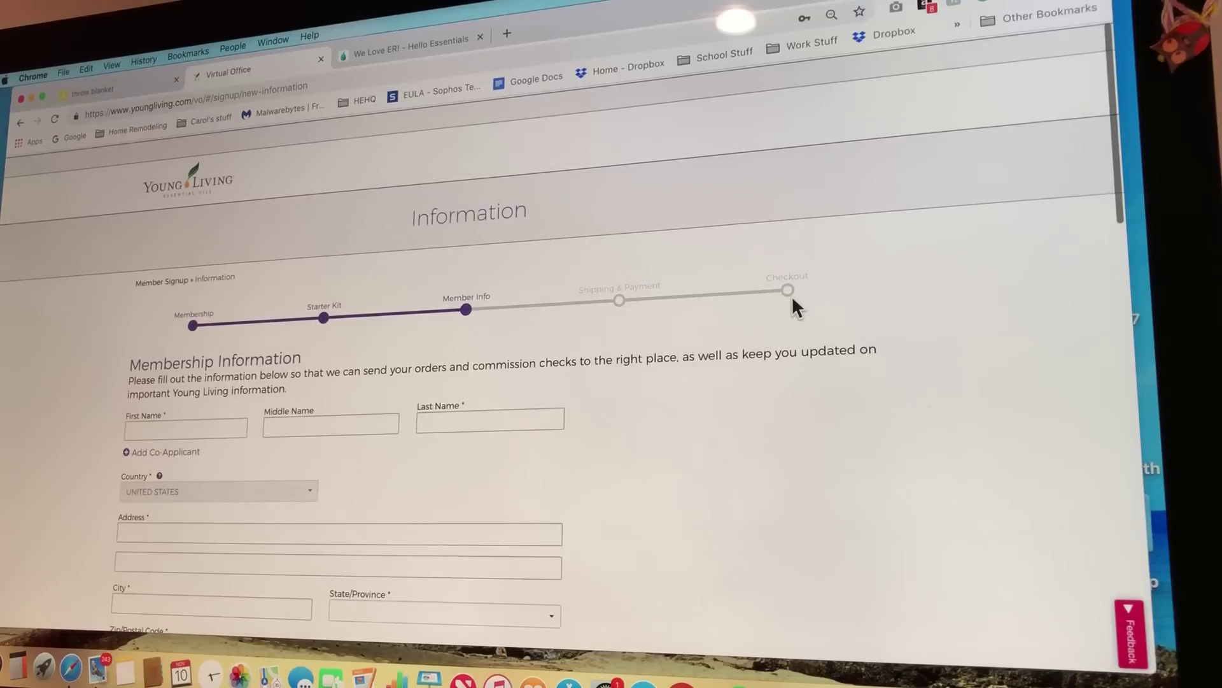